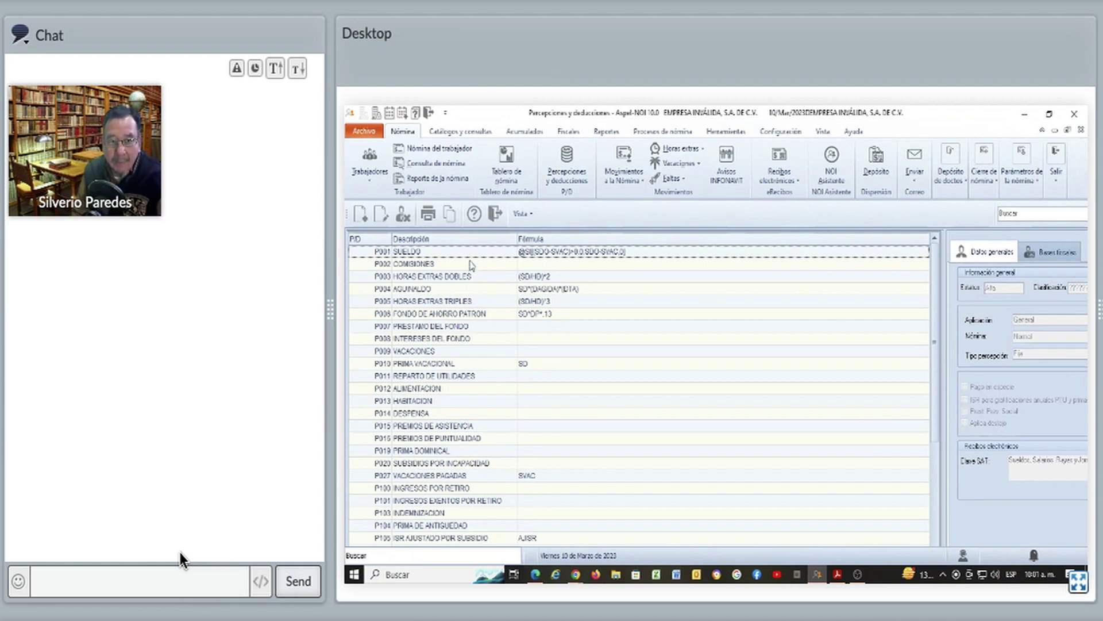
Select P001 SUELDO in Percepciones y deducciones and open it for editing
click(381, 217)
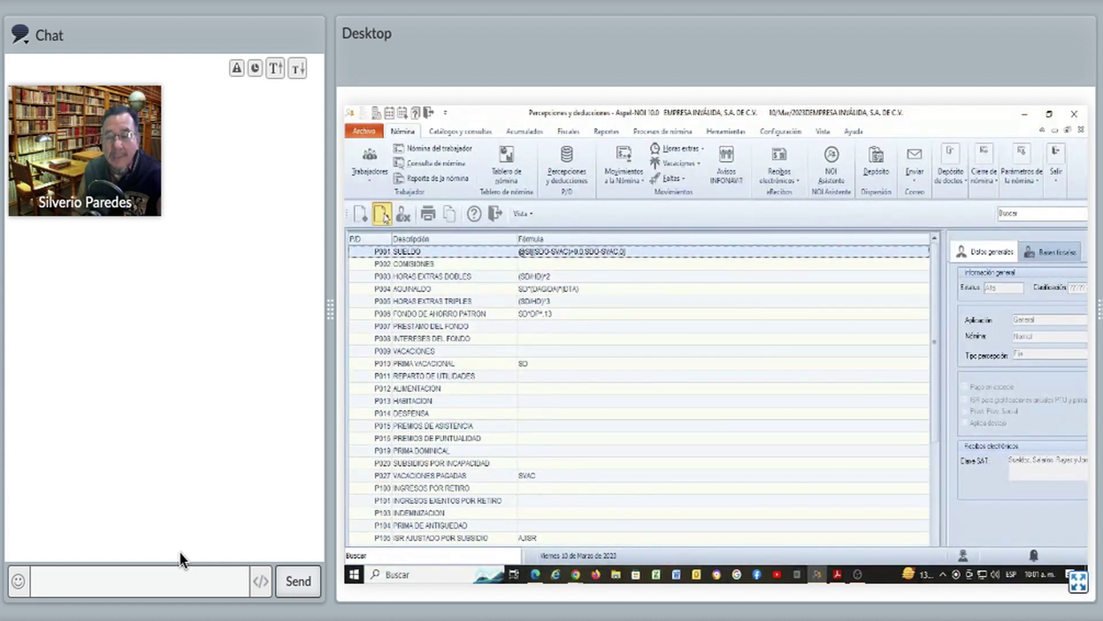
click(382, 215)
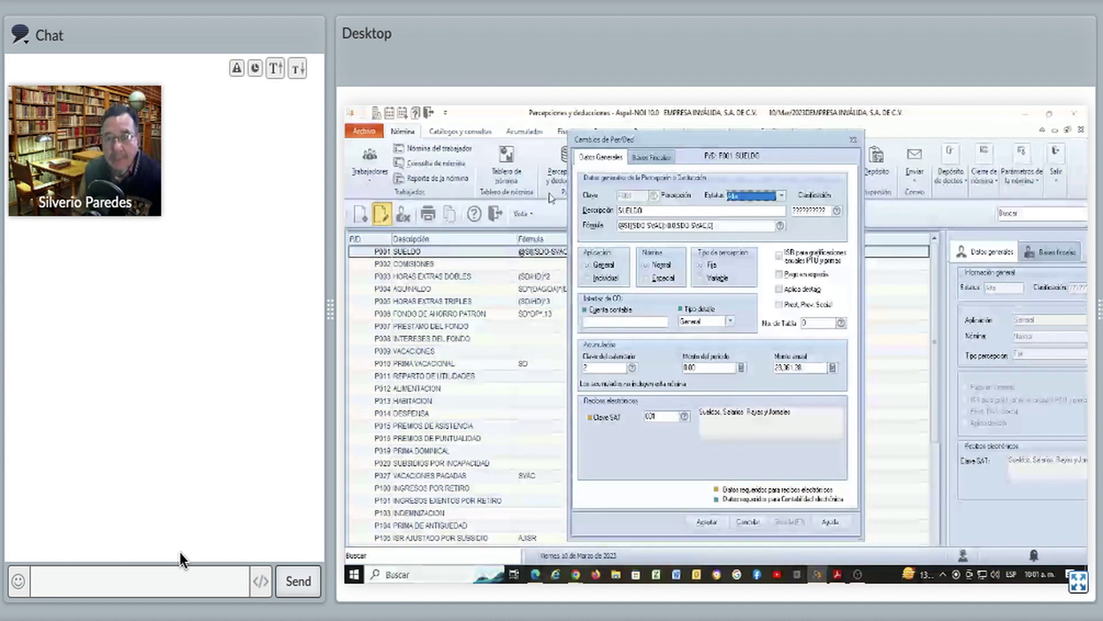
Show P001 SUELDO's Bases Fiscales, including BASE GRAV. ISR marked Gravable
click(647, 161)
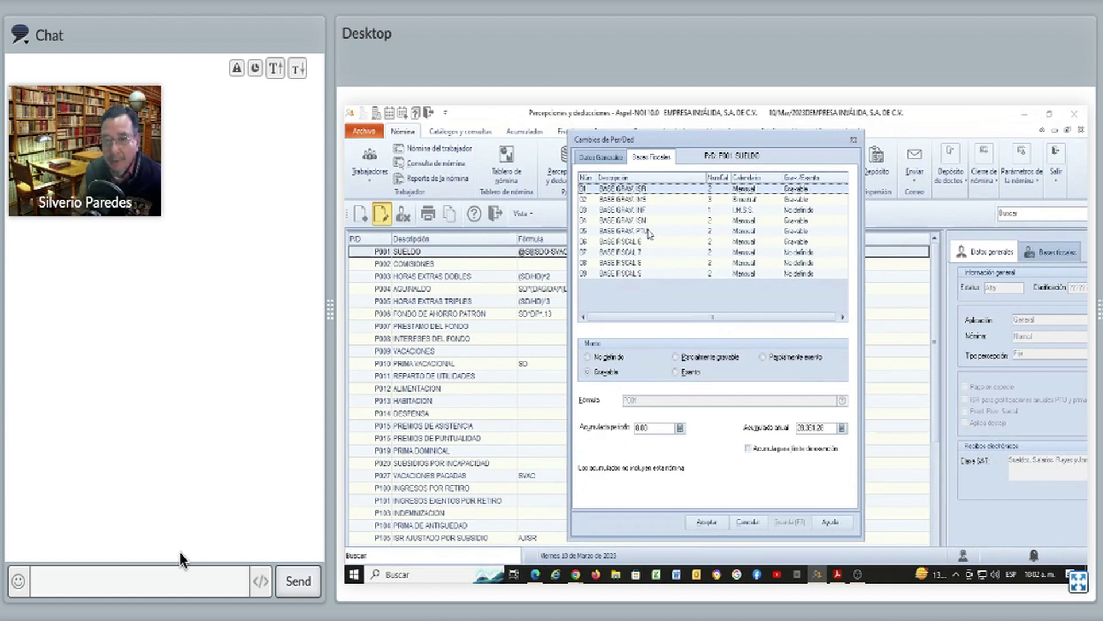
click(649, 211)
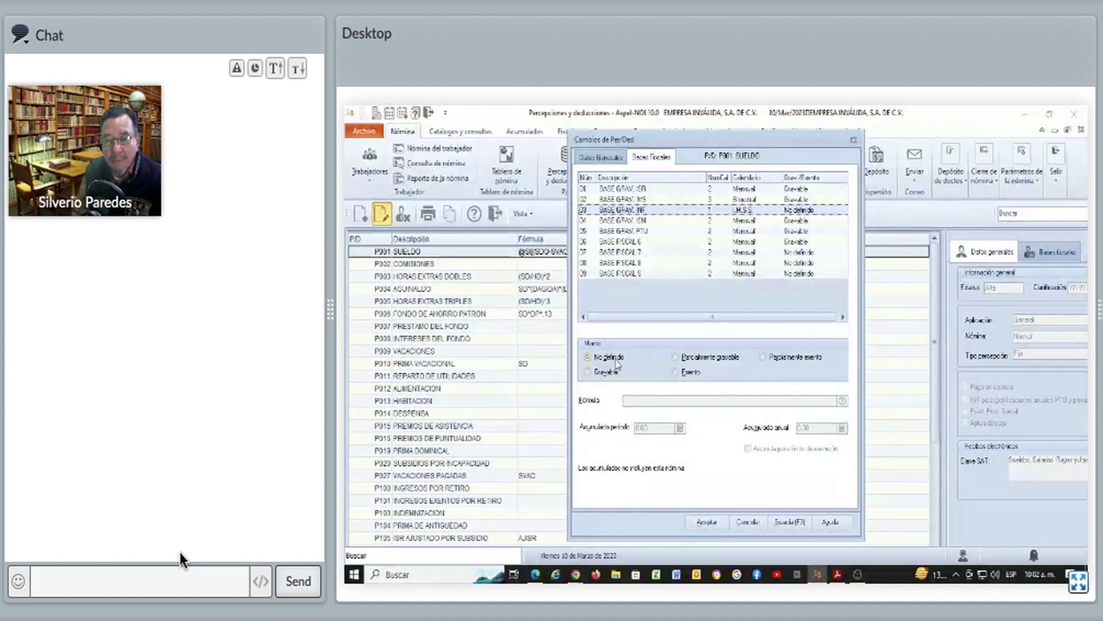
click(638, 221)
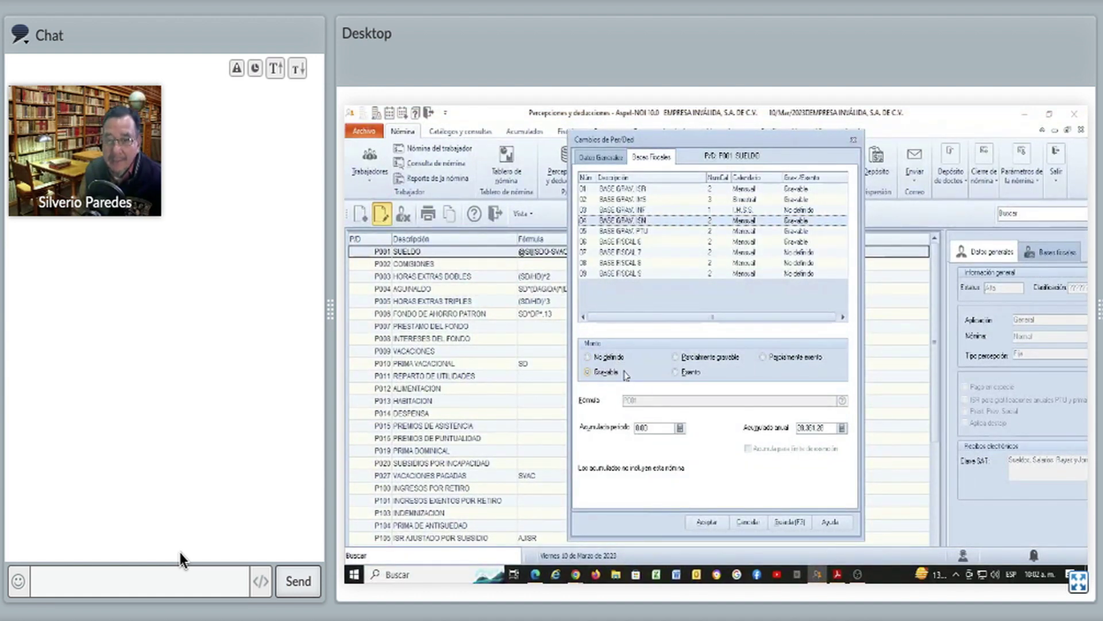
click(637, 232)
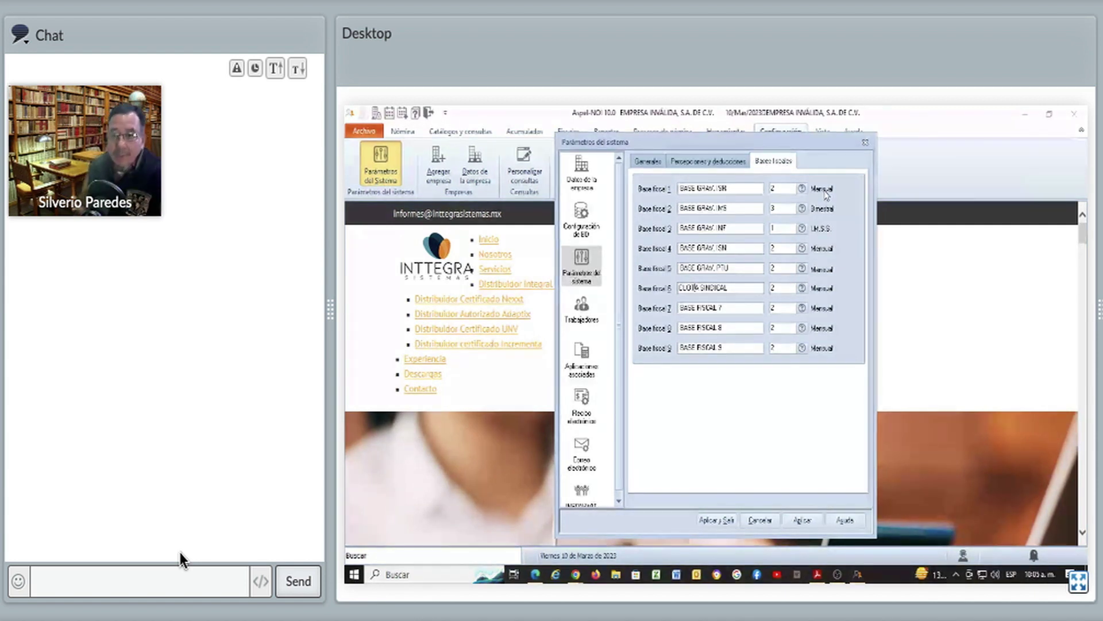
Try saving the system parameters, dismiss the RFC length error, and return to Datos de la empresa
click(729, 520)
click(783, 357)
click(594, 168)
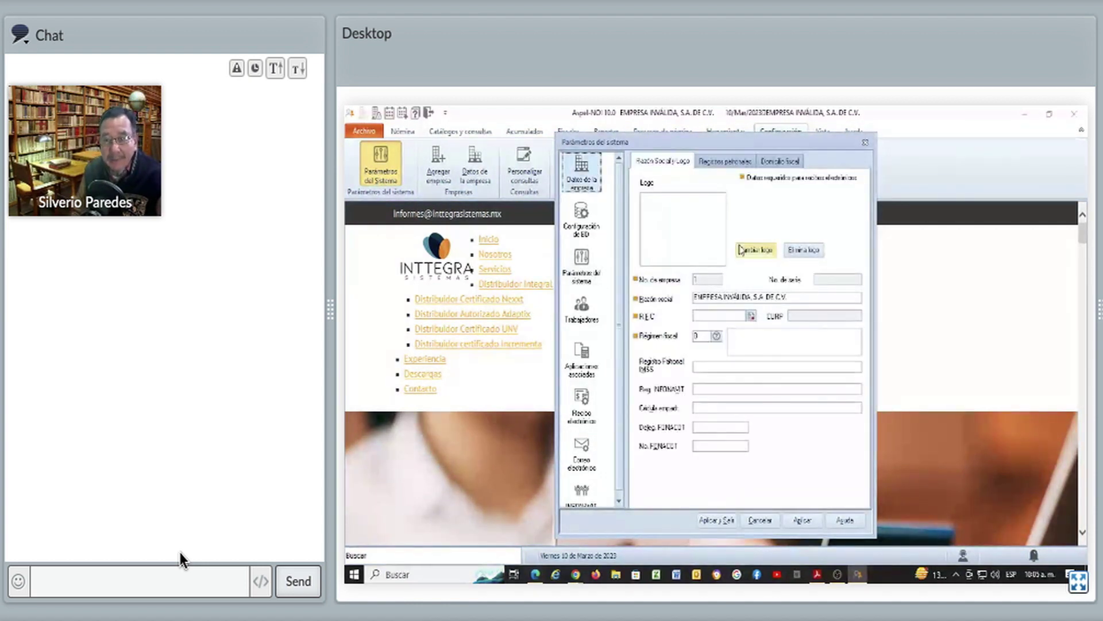
click(800, 300)
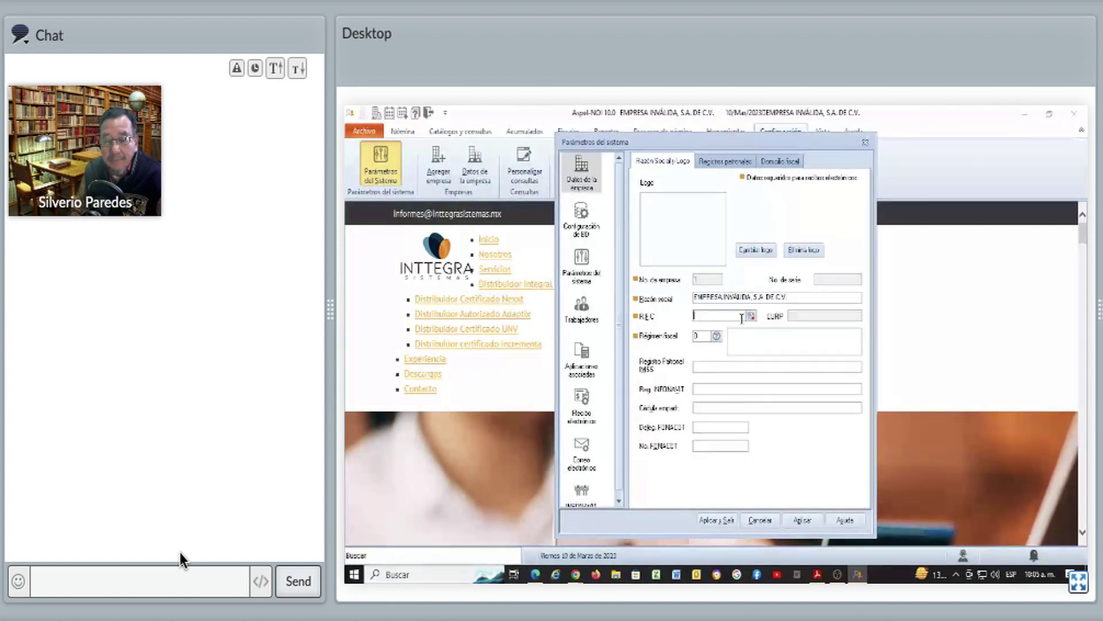
Re-enter the company's RFC tax id and bring up the Régimen fiscal lookup list
click(742, 317)
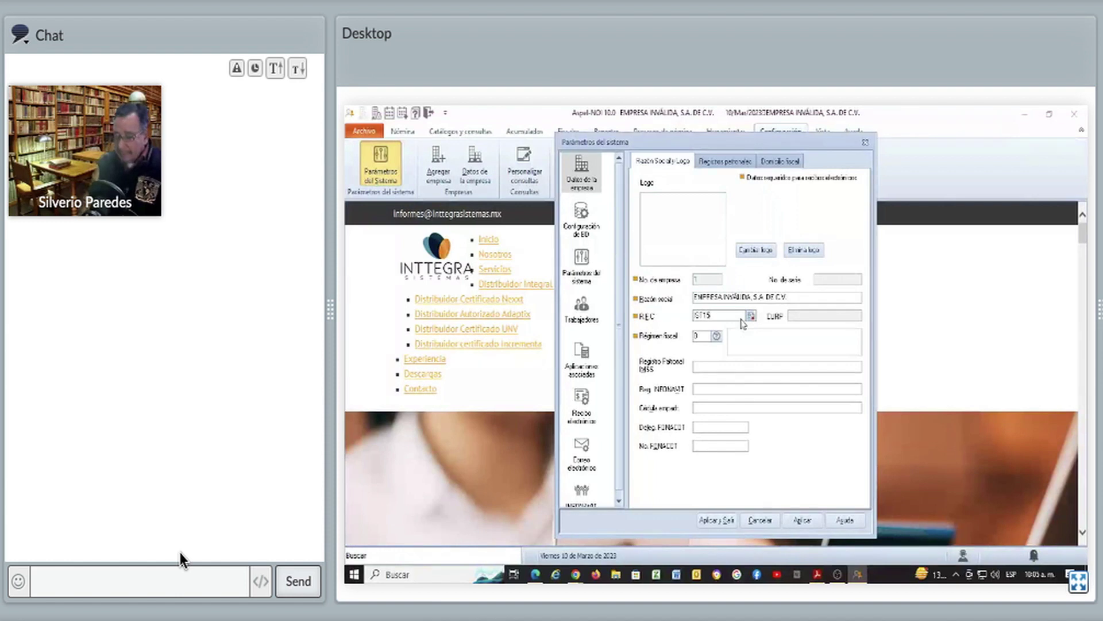
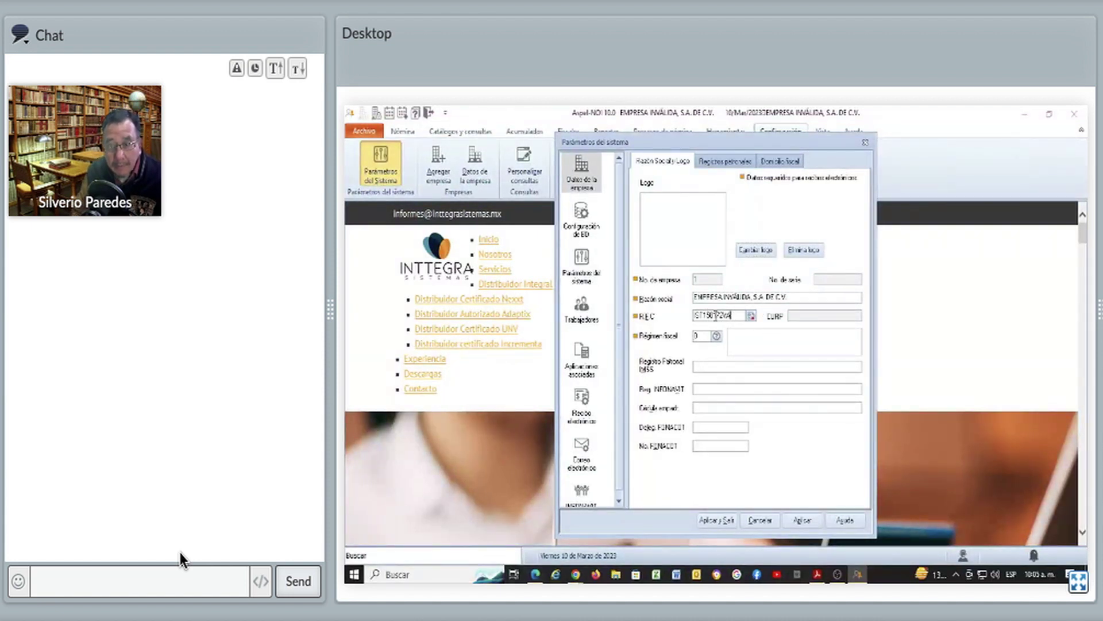
key(Tab)
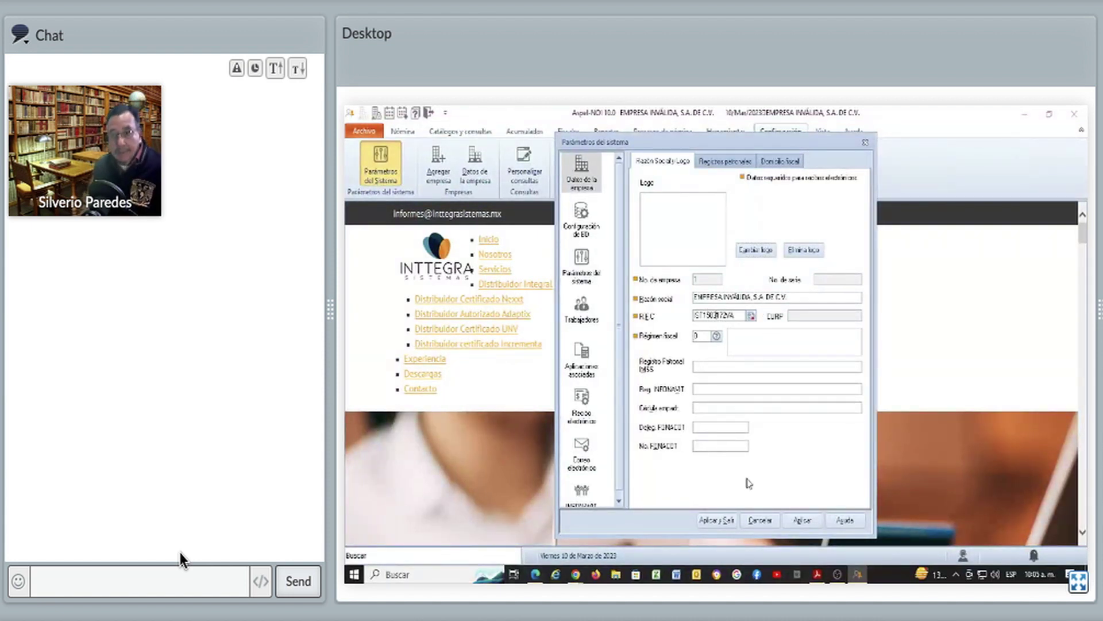
click(716, 335)
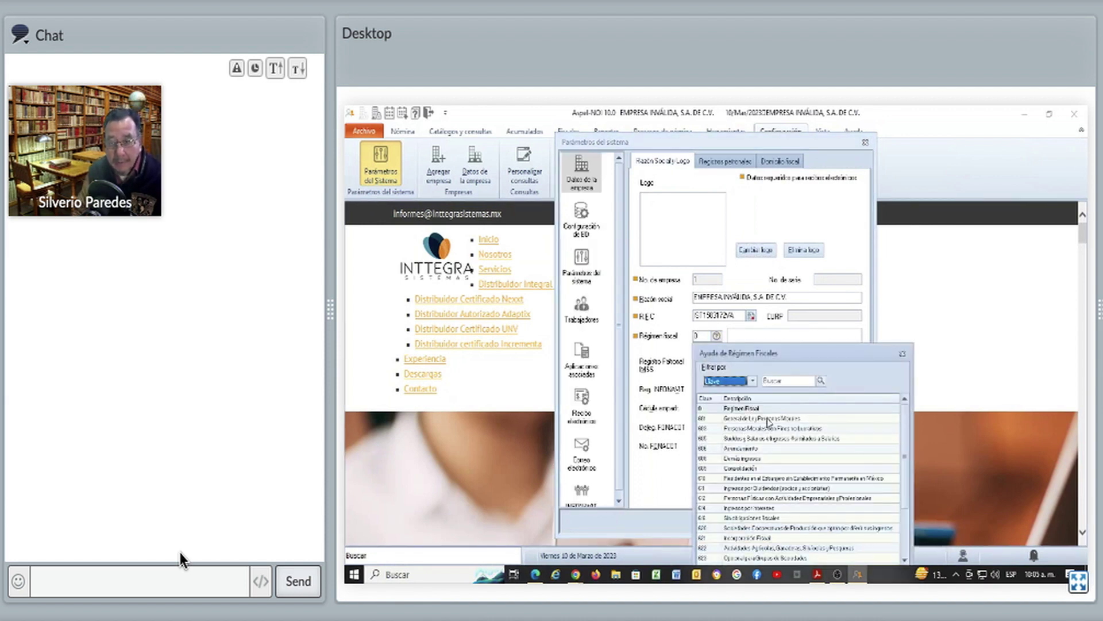
Choose fiscal regime 601, enter postal code 00000, and save the parameters with Aplicar y Salir
double_click(768, 419)
click(774, 162)
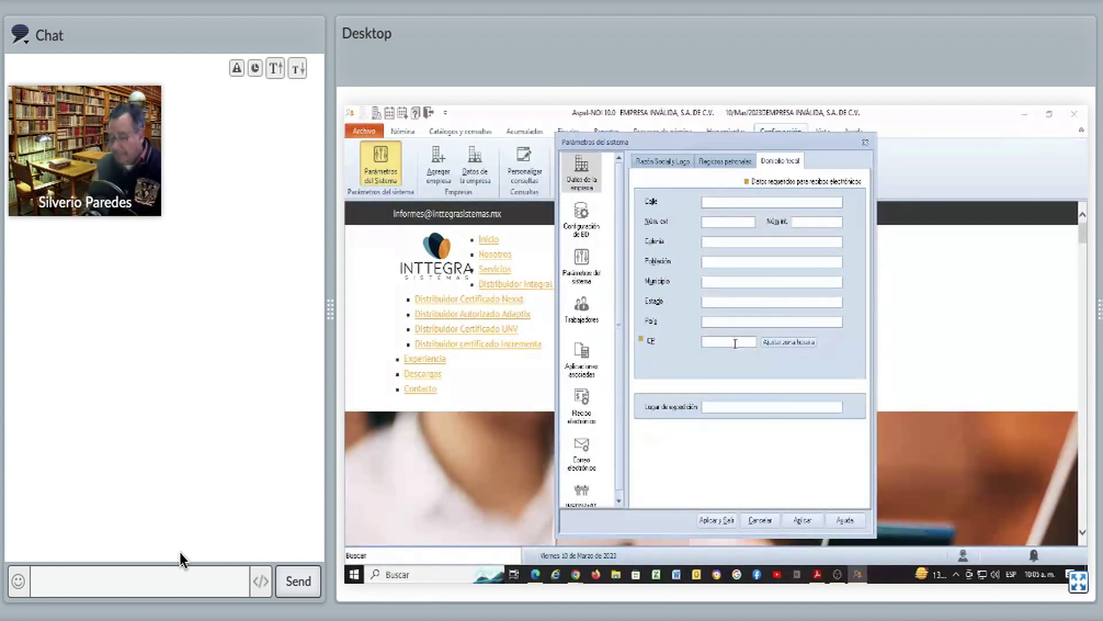
text(00000)
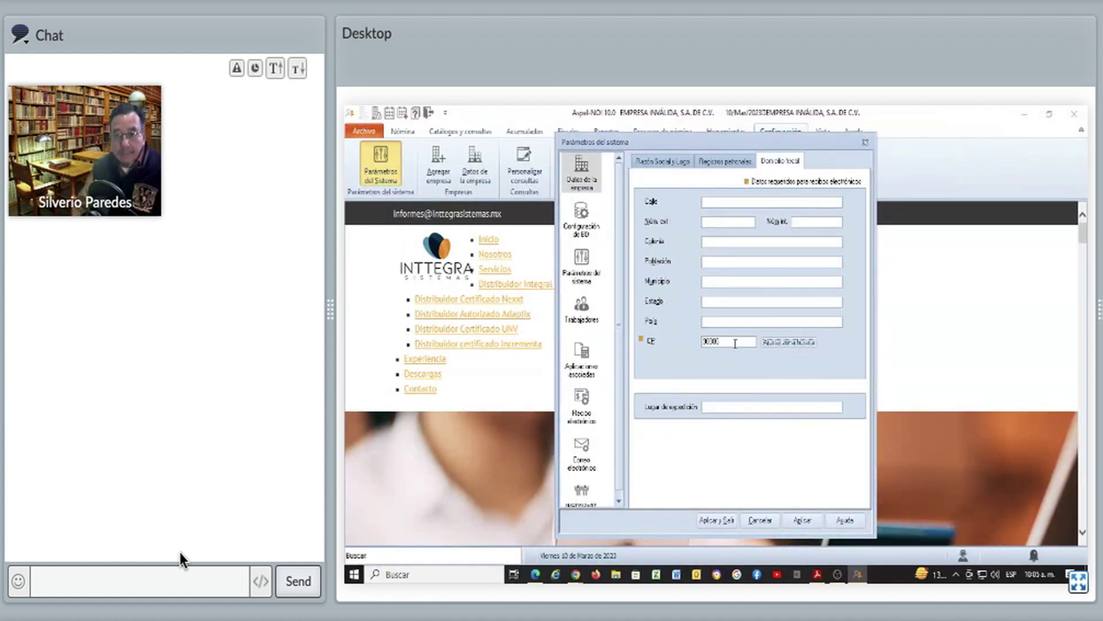
click(702, 525)
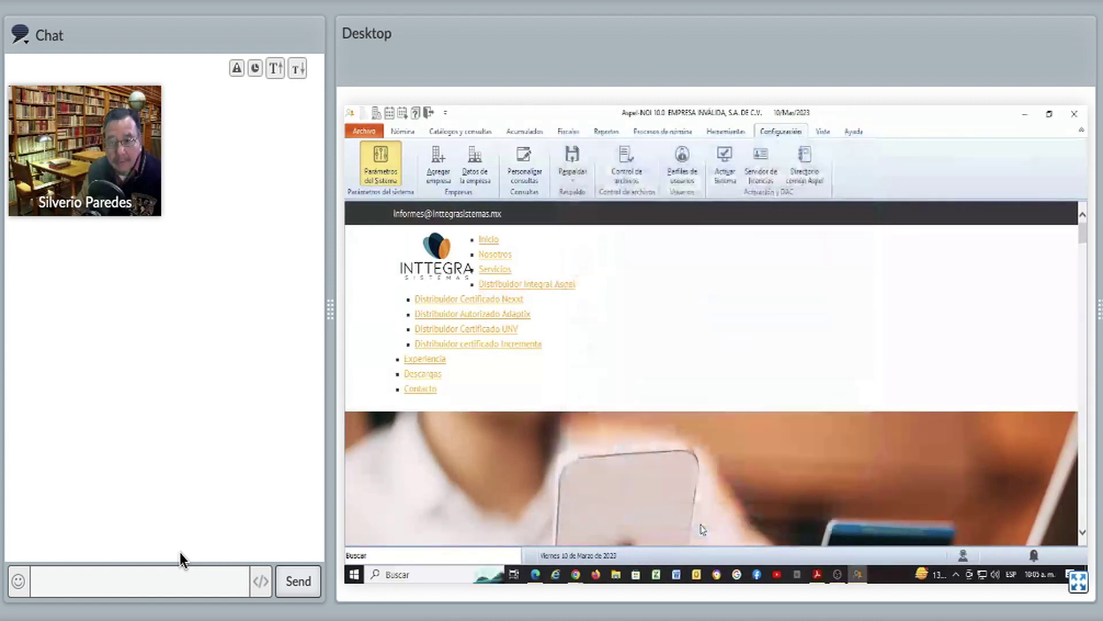
From the Nómina tab, open Percepciones y deducciones and edit P001 SUELDO
click(402, 133)
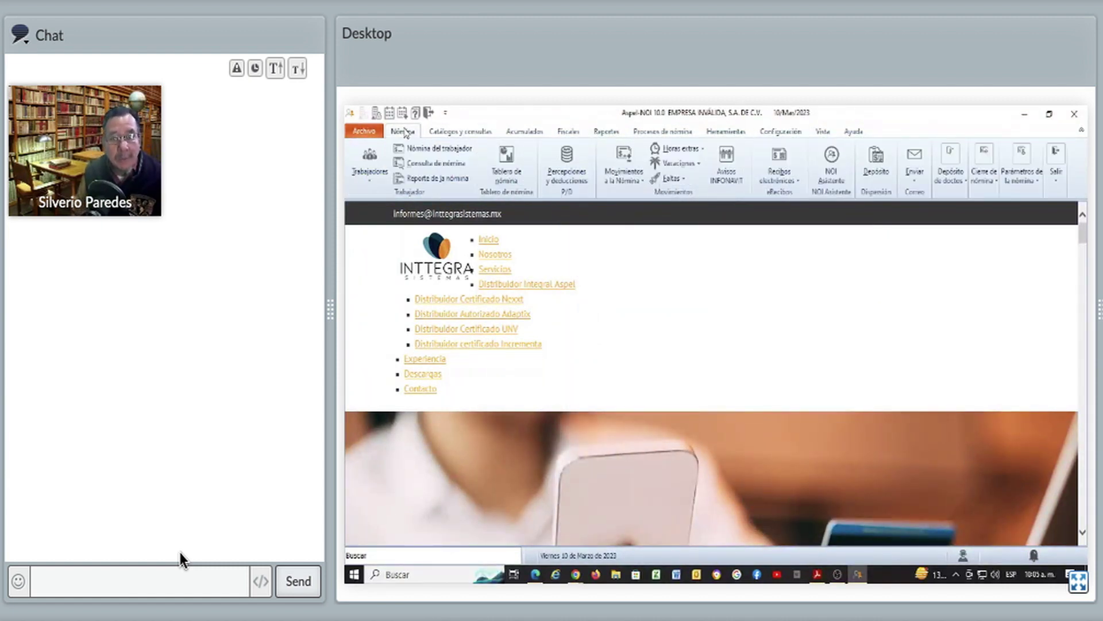
click(565, 162)
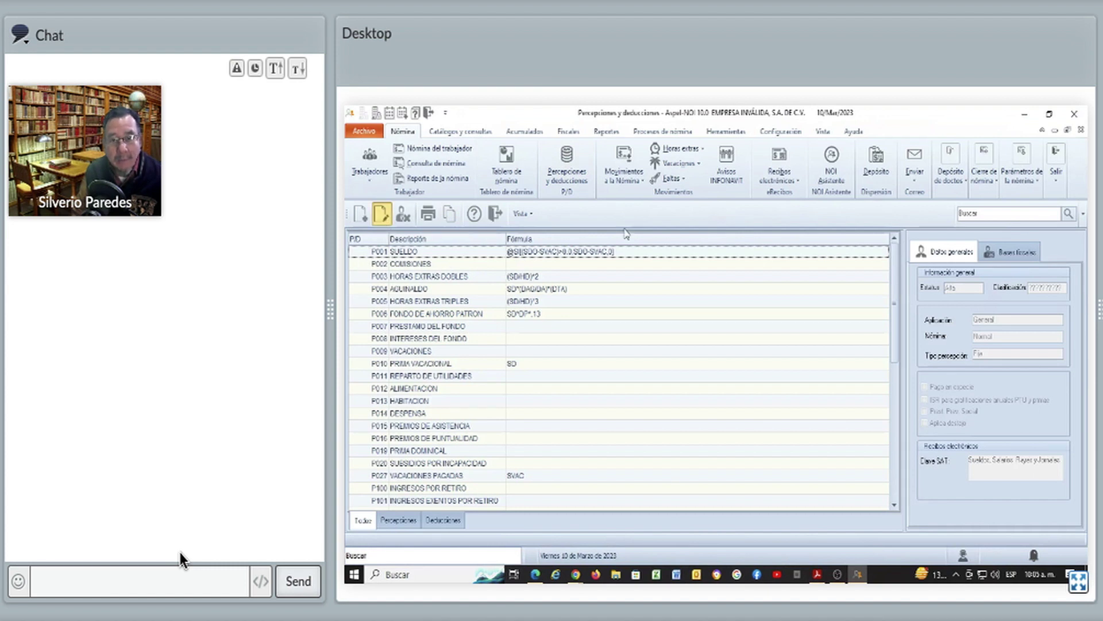
key(Return)
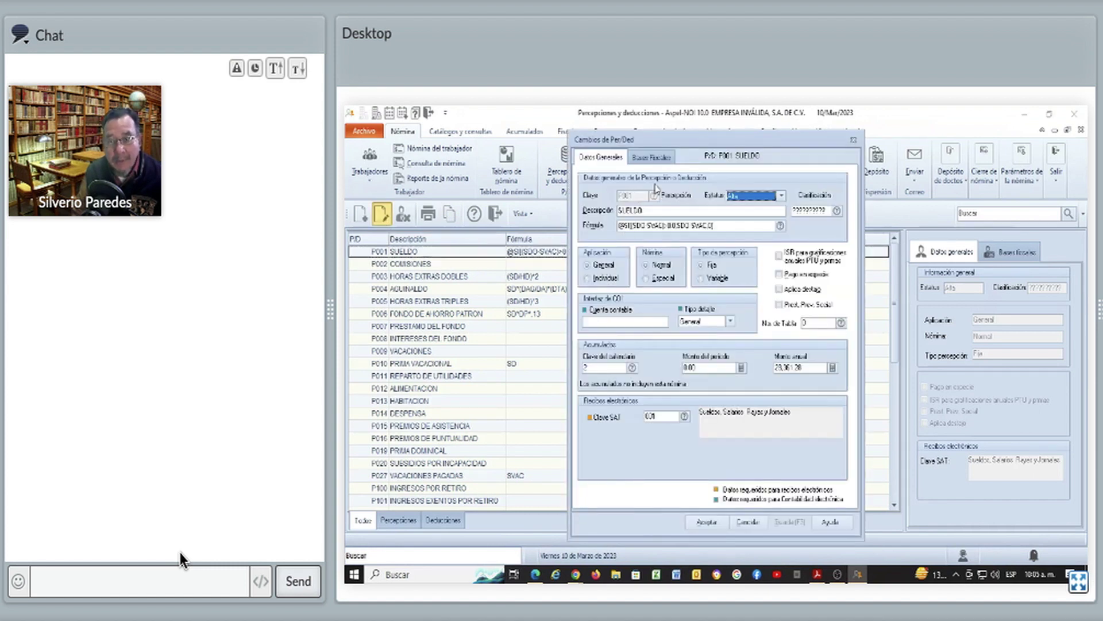
Show P001 SUELDO's Bases Fiscales and select base 06 CUOTA SINDICAL, marked Gravable
click(651, 161)
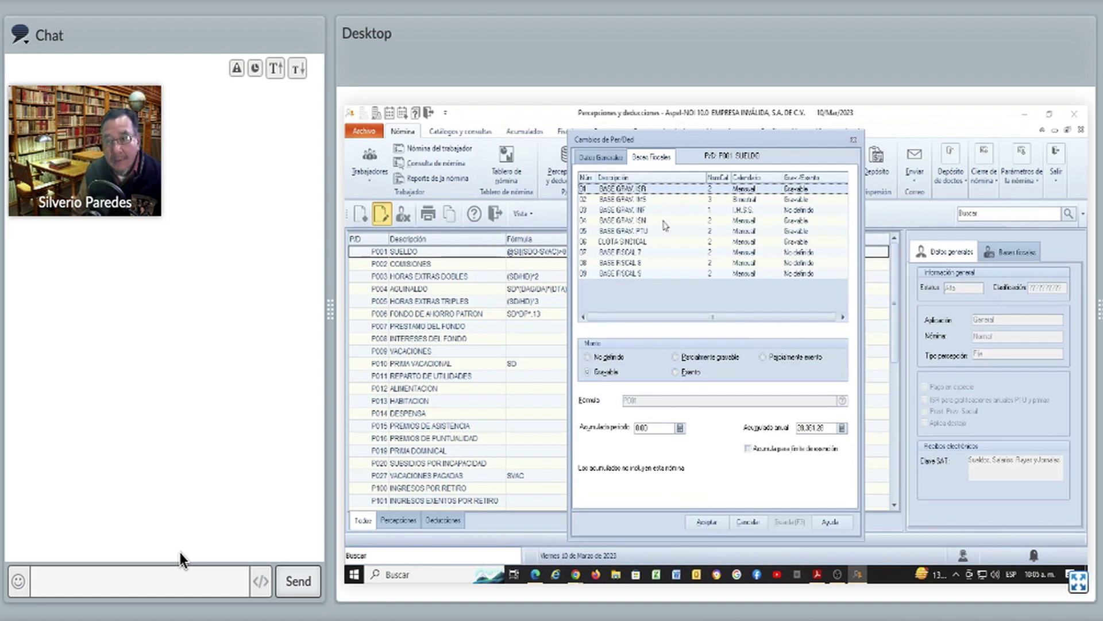
click(631, 244)
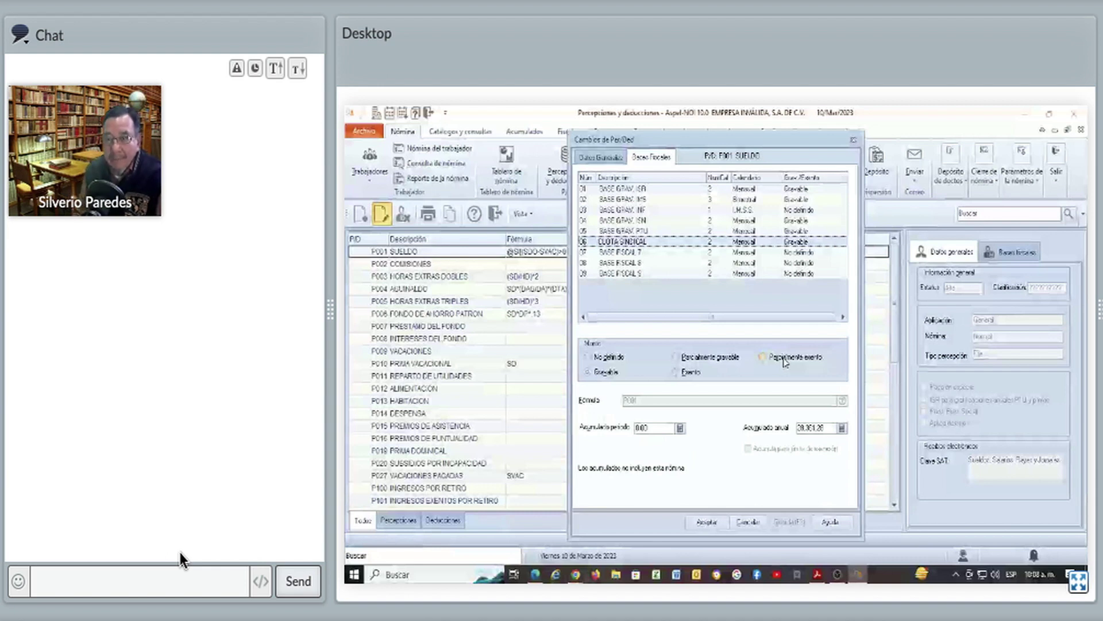
Set SUELDO's BASE GRAV. IMS to Parcialmente exento, close the dialog, and select P003 HORAS EXTRAS DOBLES
click(729, 190)
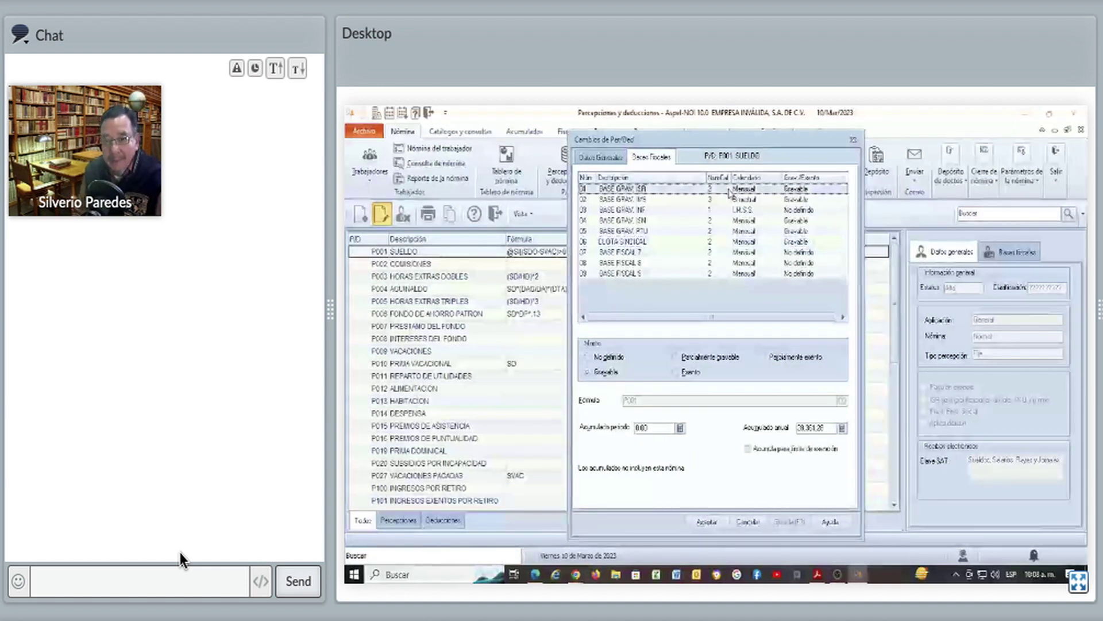
click(730, 199)
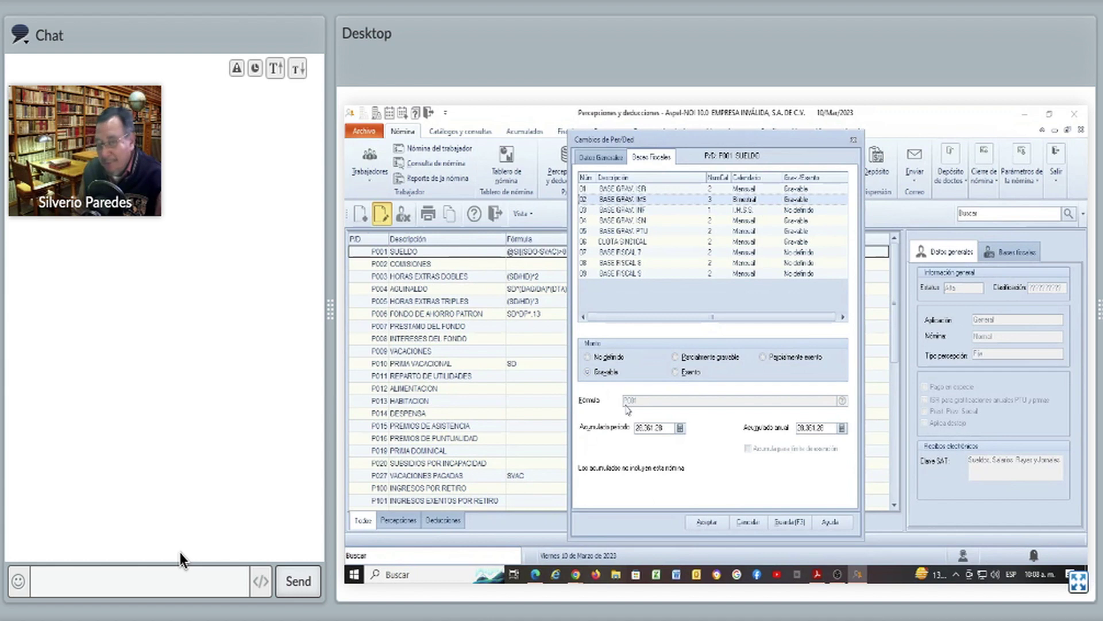
click(682, 374)
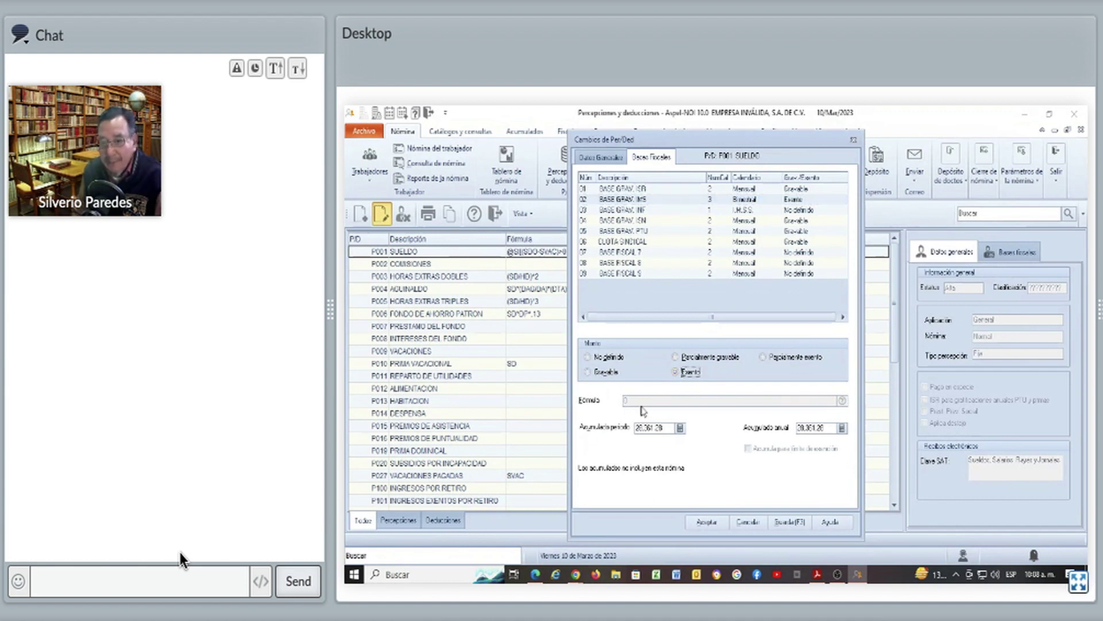
click(615, 375)
click(681, 357)
click(774, 358)
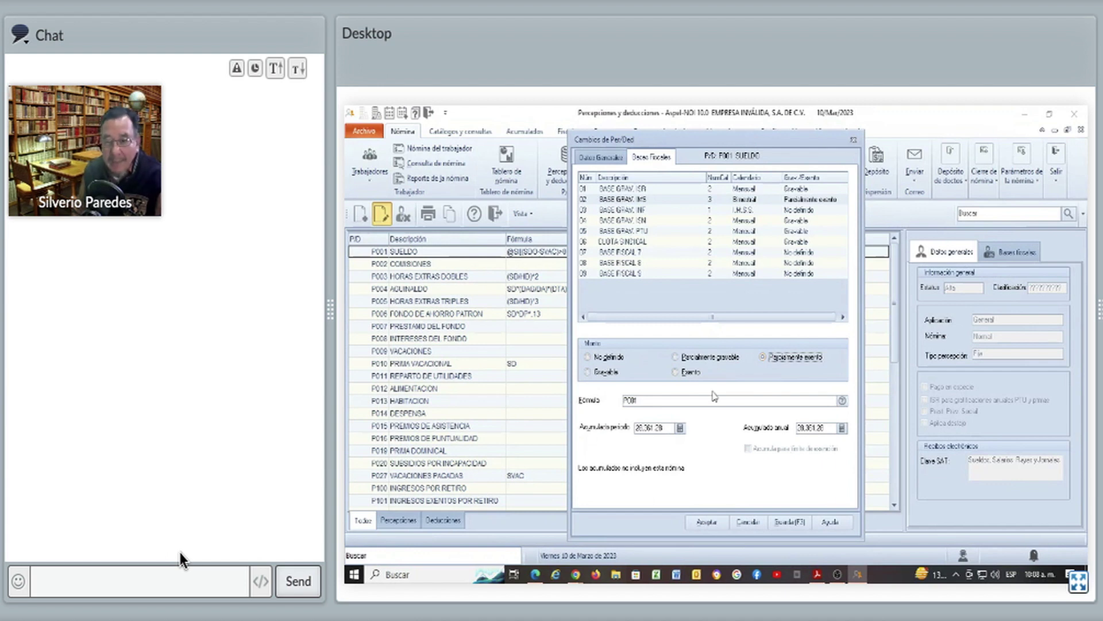
click(853, 139)
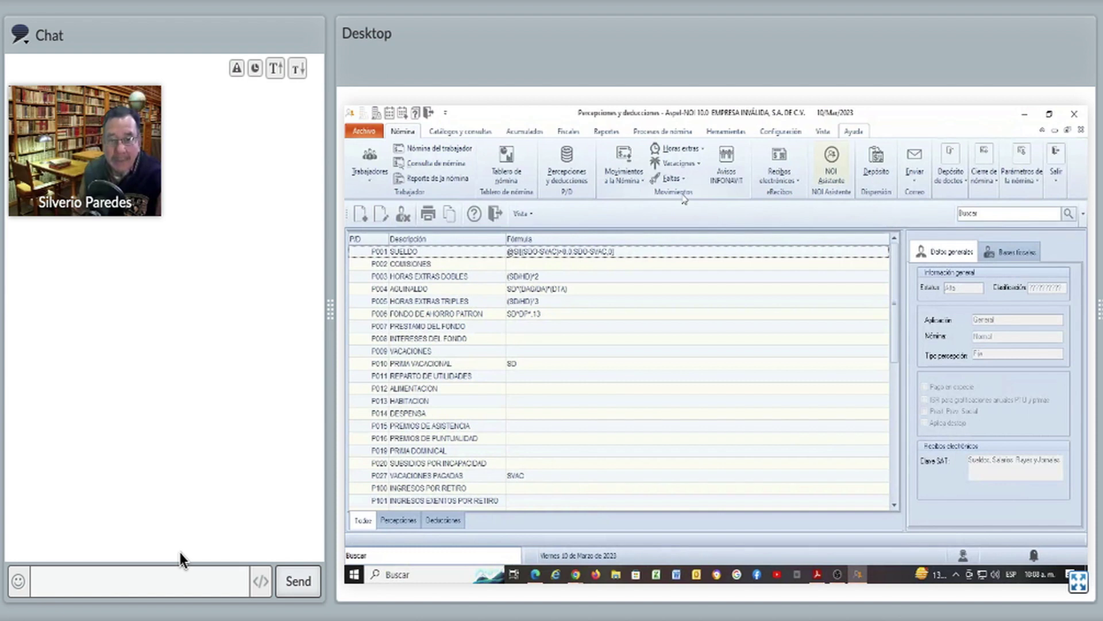
click(538, 277)
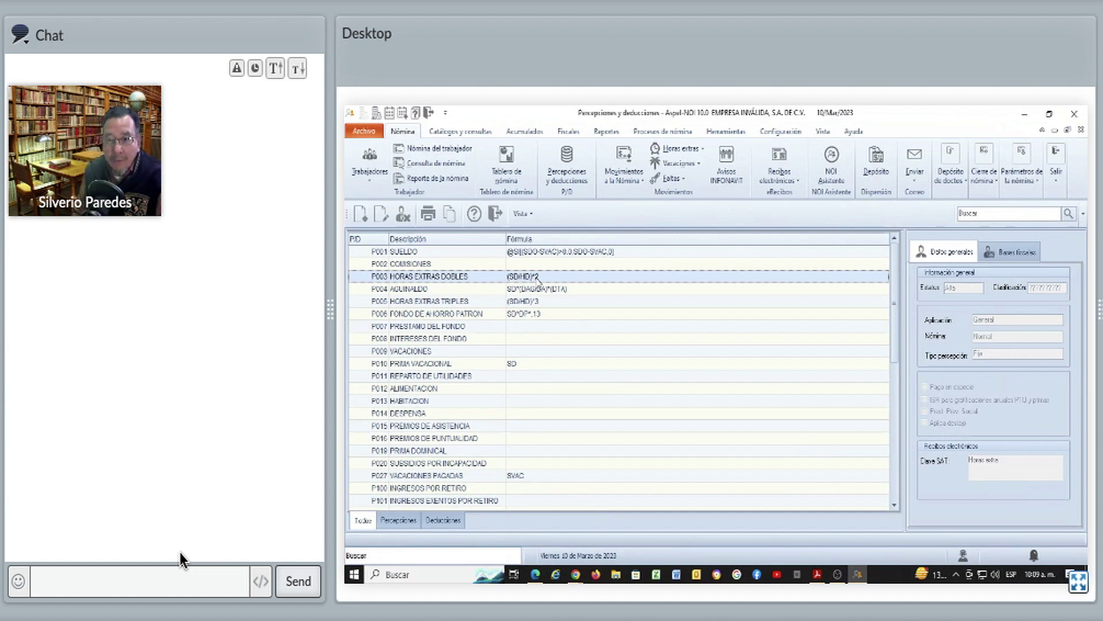
Open P003 HORAS EXTRAS DOBLES's Bases Fiscales and select row 02 BASE GRAV. IMS, marked Exento
double_click(538, 278)
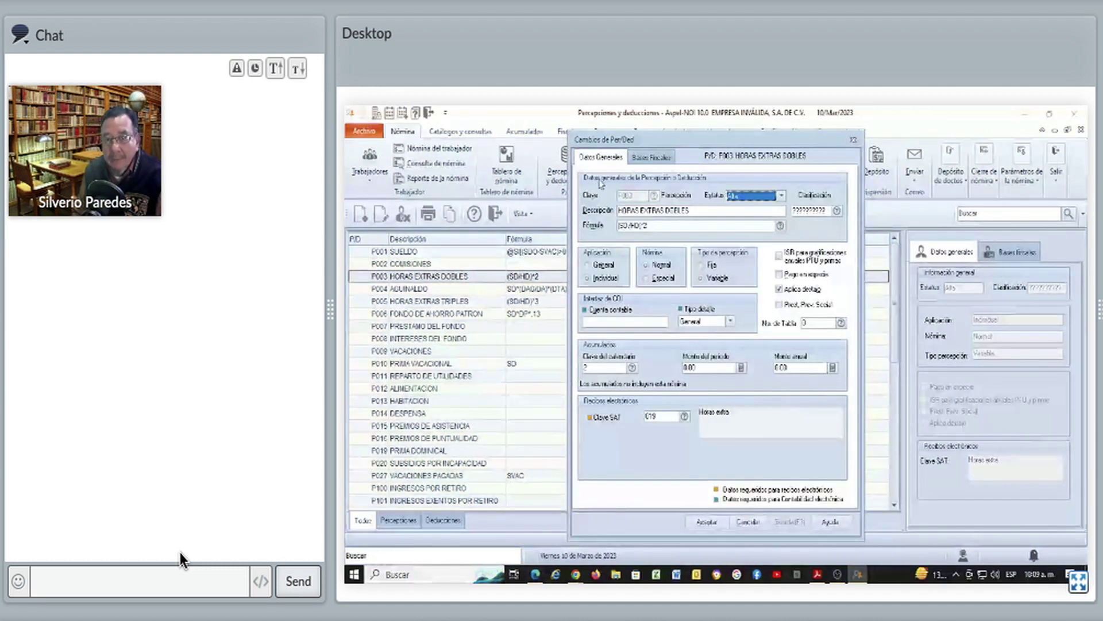
click(652, 157)
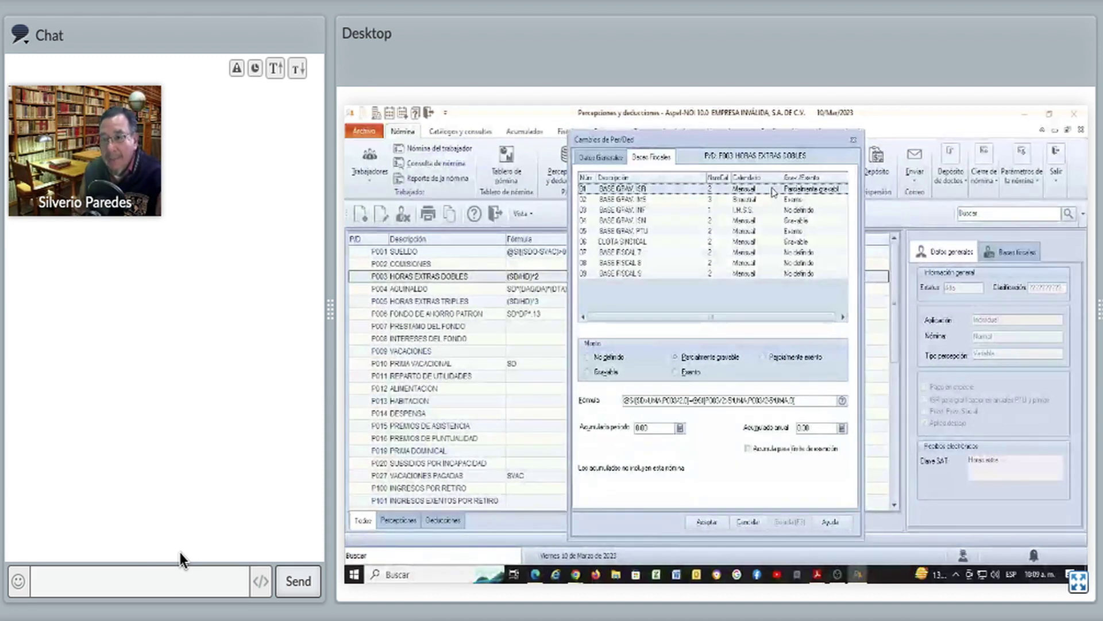
click(769, 199)
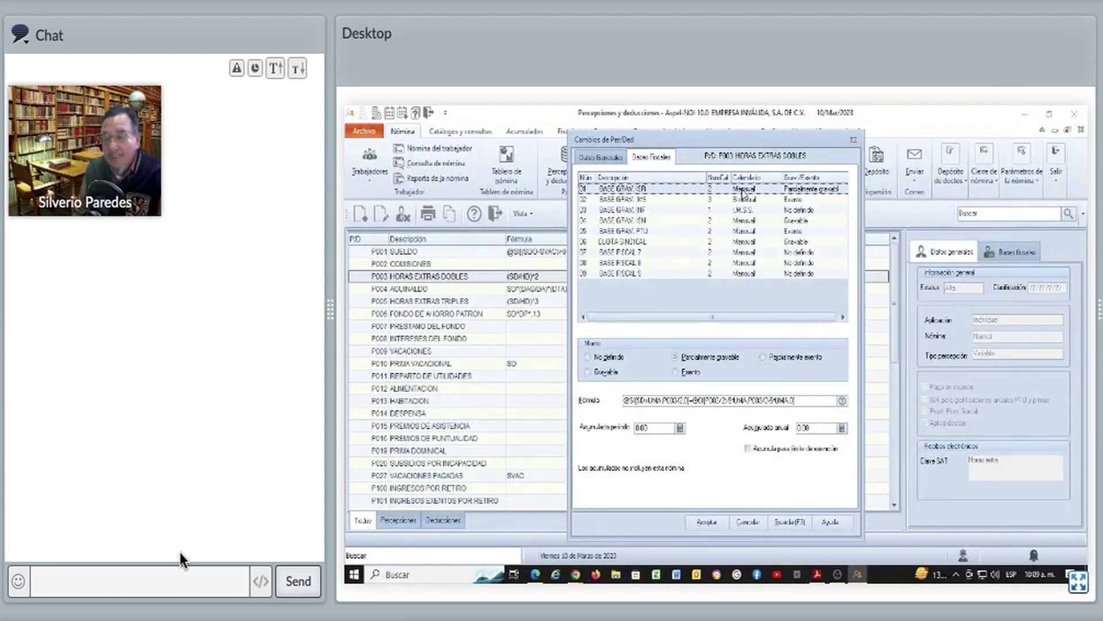
click(745, 199)
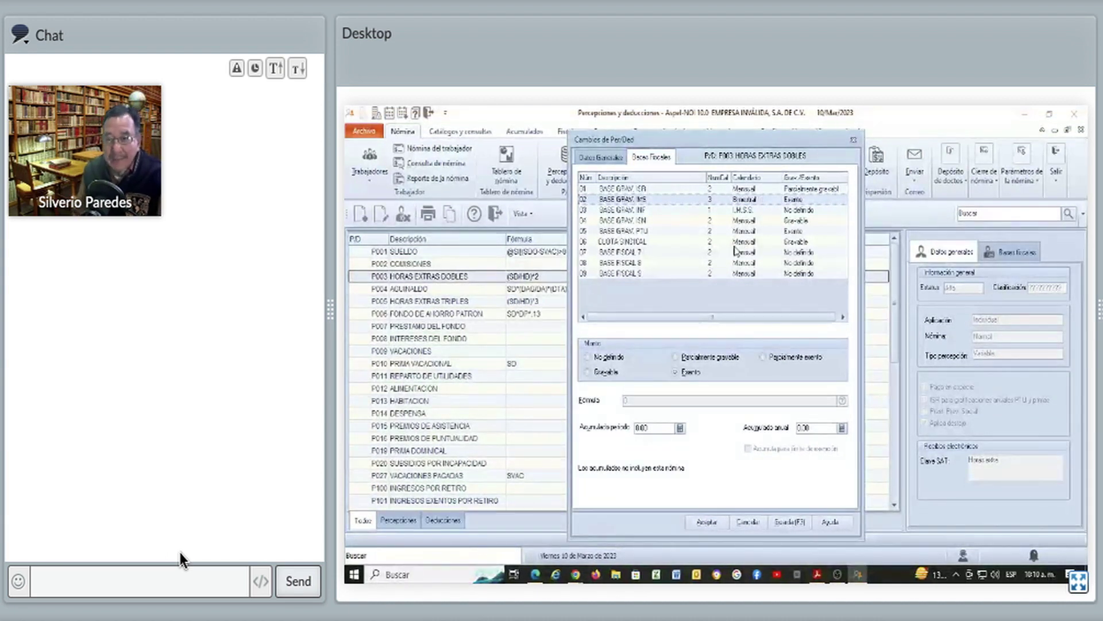
Mark P003's BASE GRAV. IMS as Gravable and return to Datos Generales
click(604, 374)
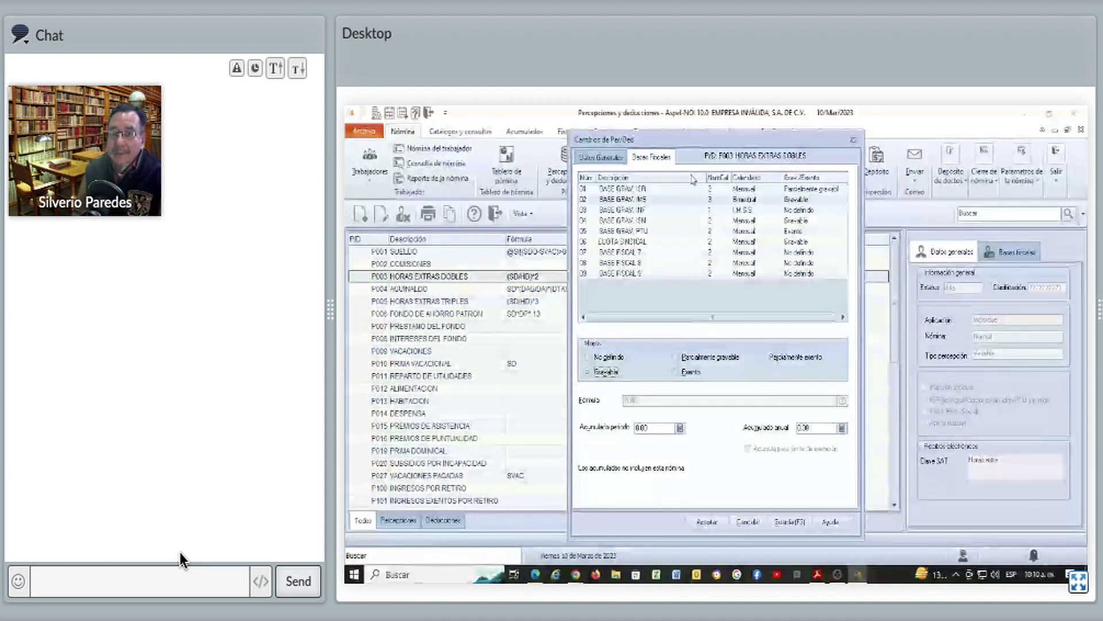
click(618, 158)
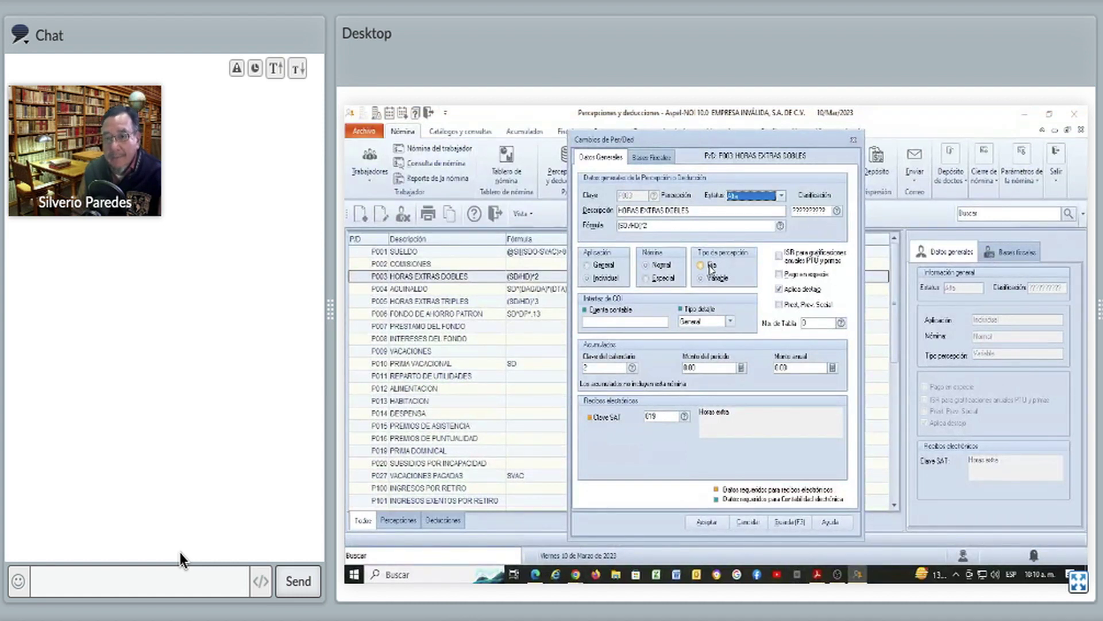
Keep P003's perception type as Variable, review Bases Fiscales, and cancel out of the dialog
click(710, 266)
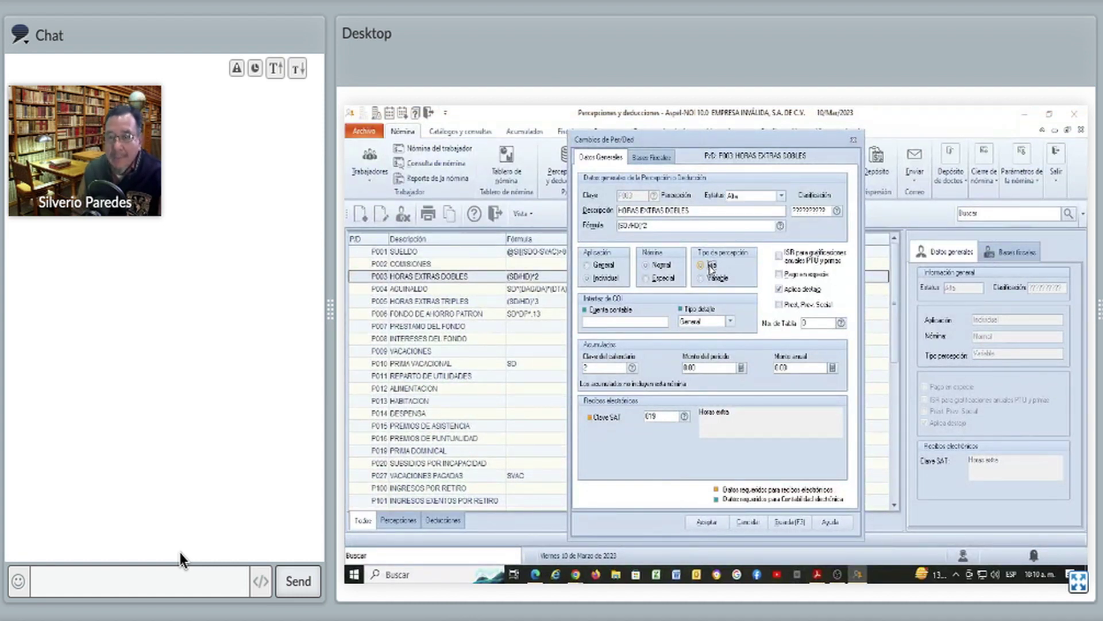
click(713, 278)
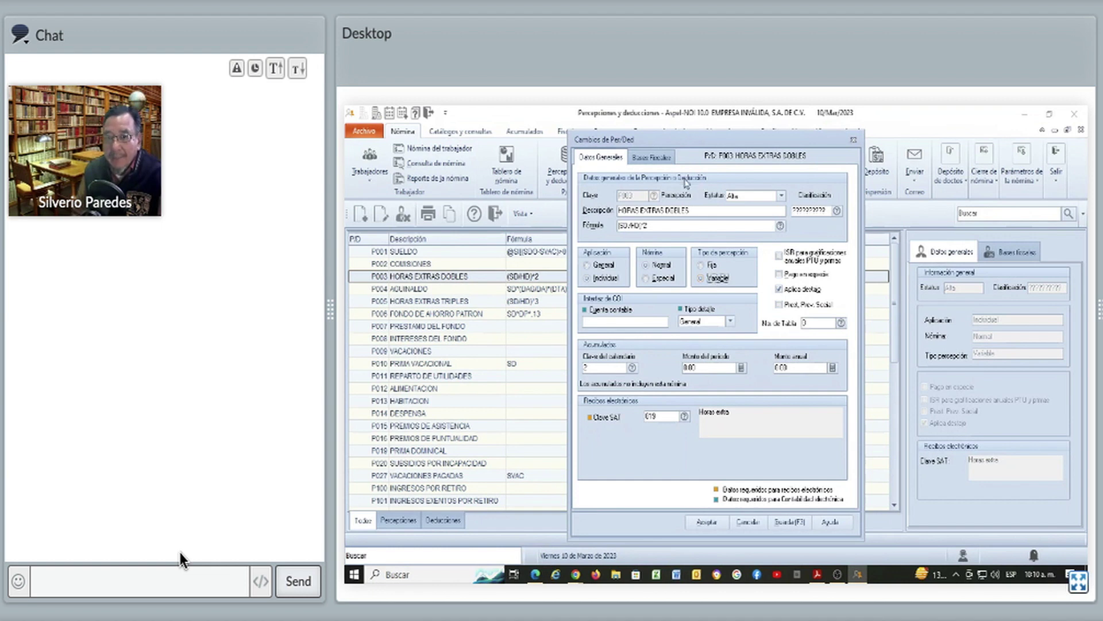
click(669, 161)
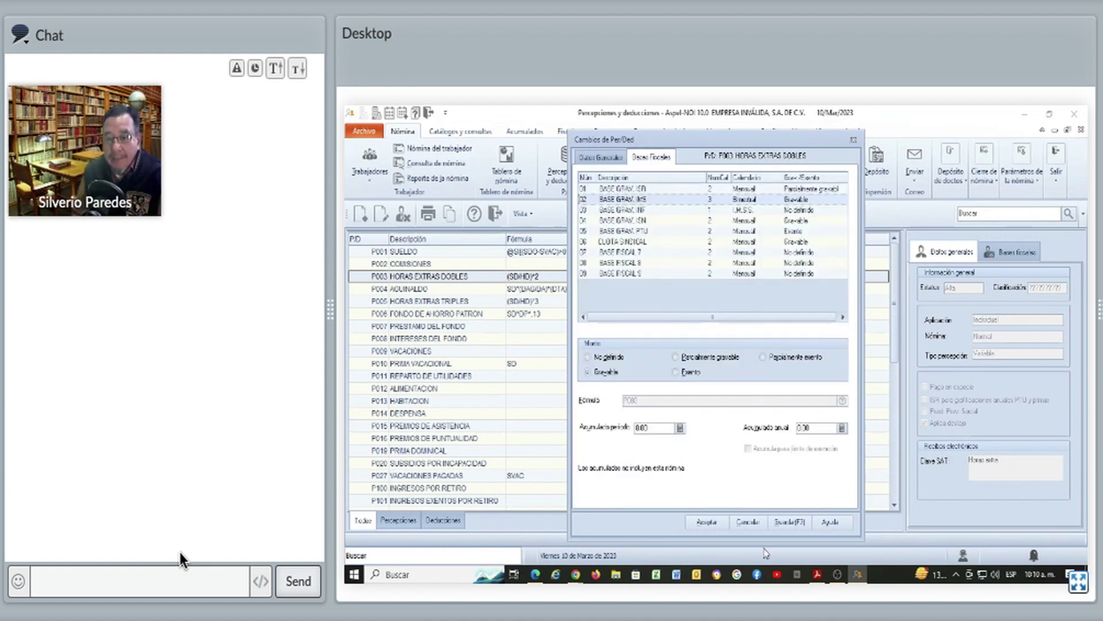
click(756, 524)
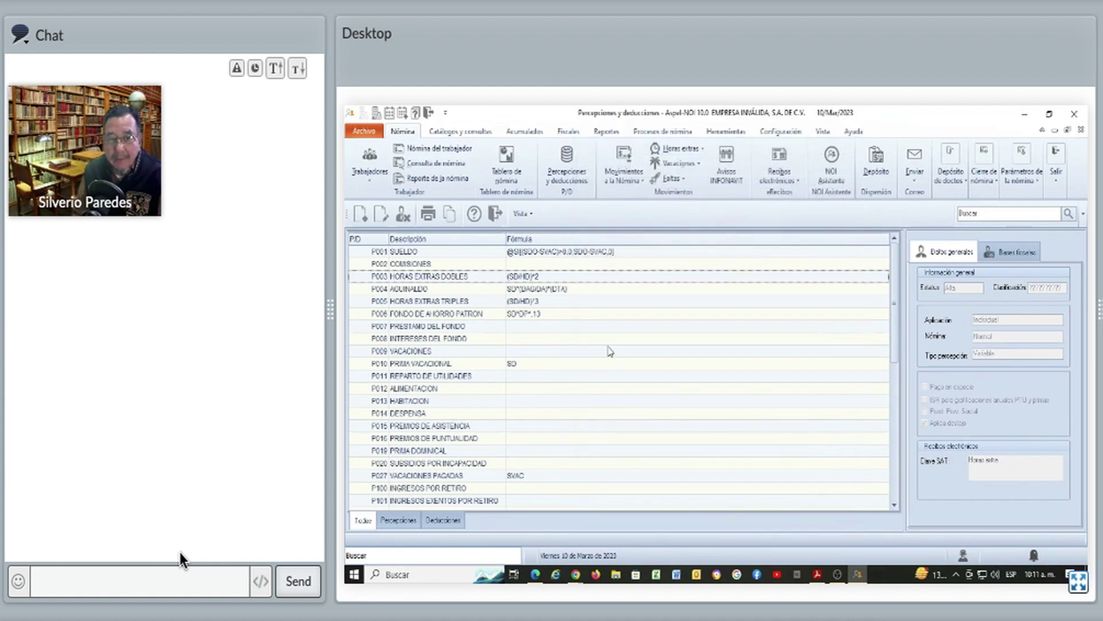
Reopen P003 HORAS EXTRAS DOBLES and view its Bases Fiscales
double_click(556, 282)
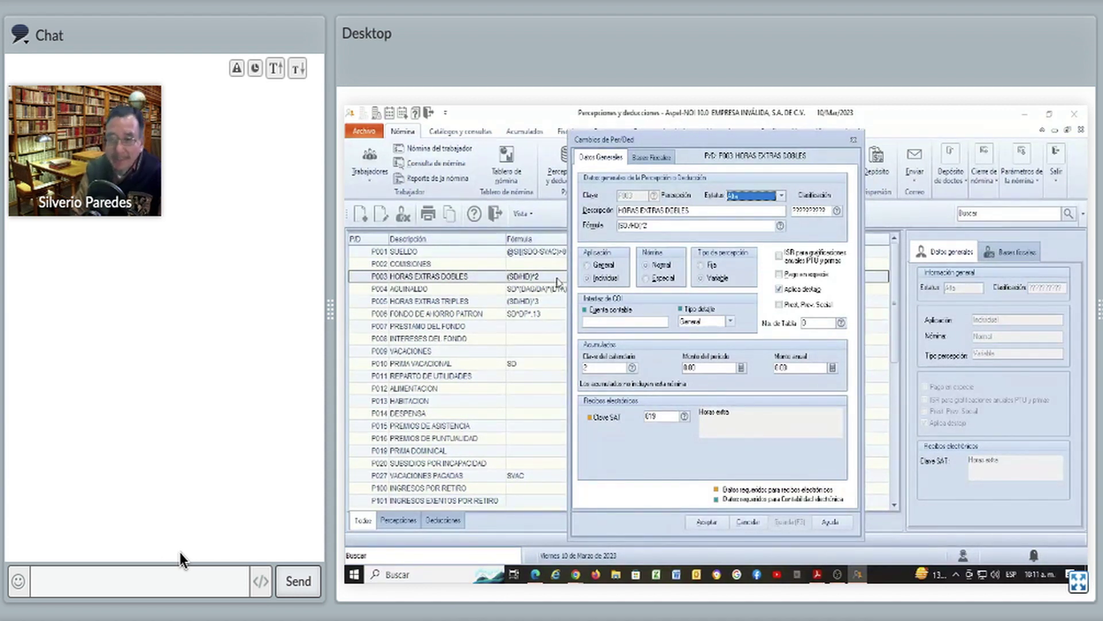
click(645, 157)
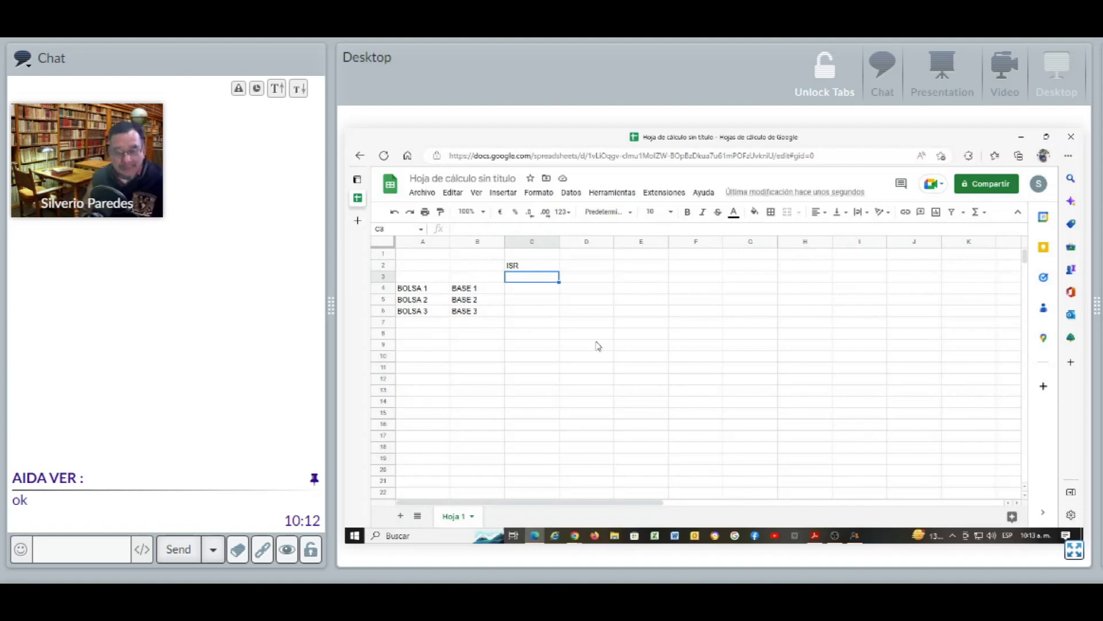
Mark X in cells C4 and C5 for BOLSA 1 and BOLSA 2
key(Down)
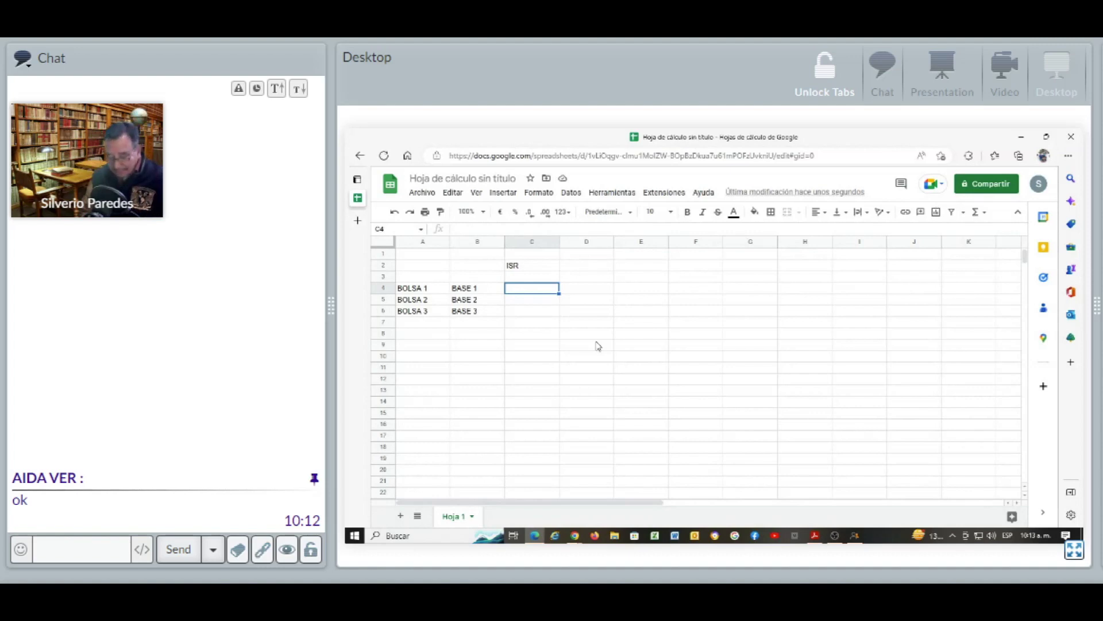
text(X)
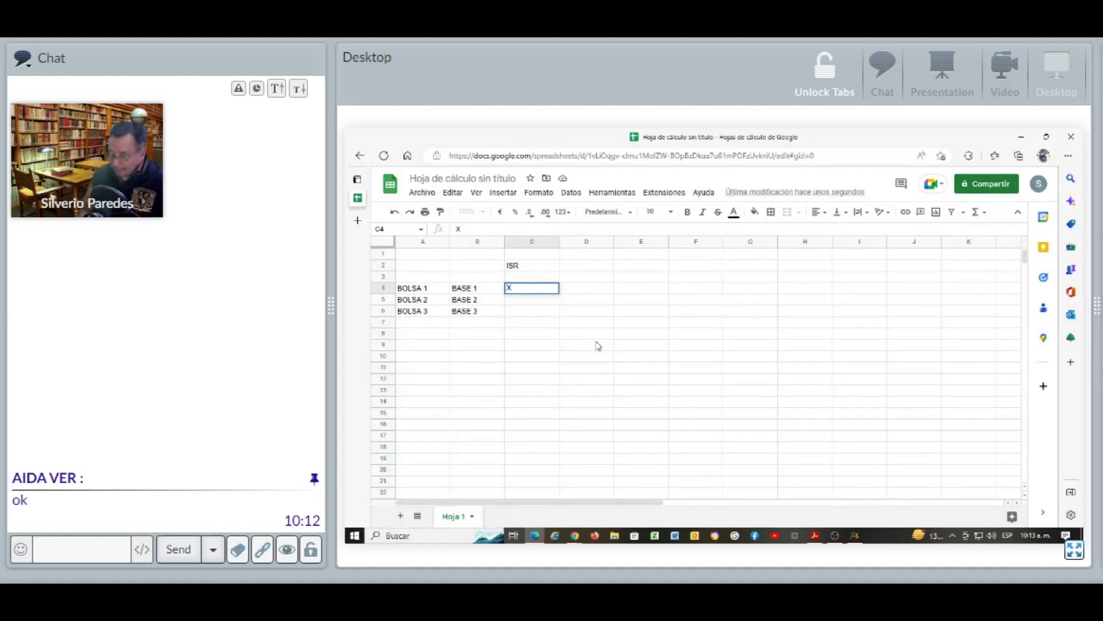
key(Return)
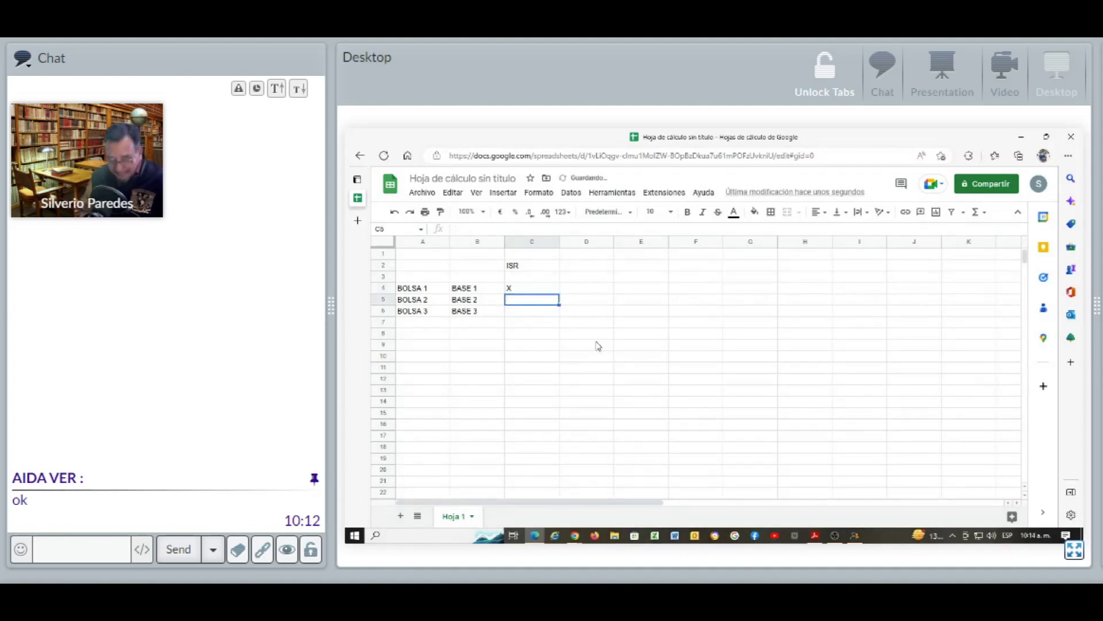
text(X)
key(Return)
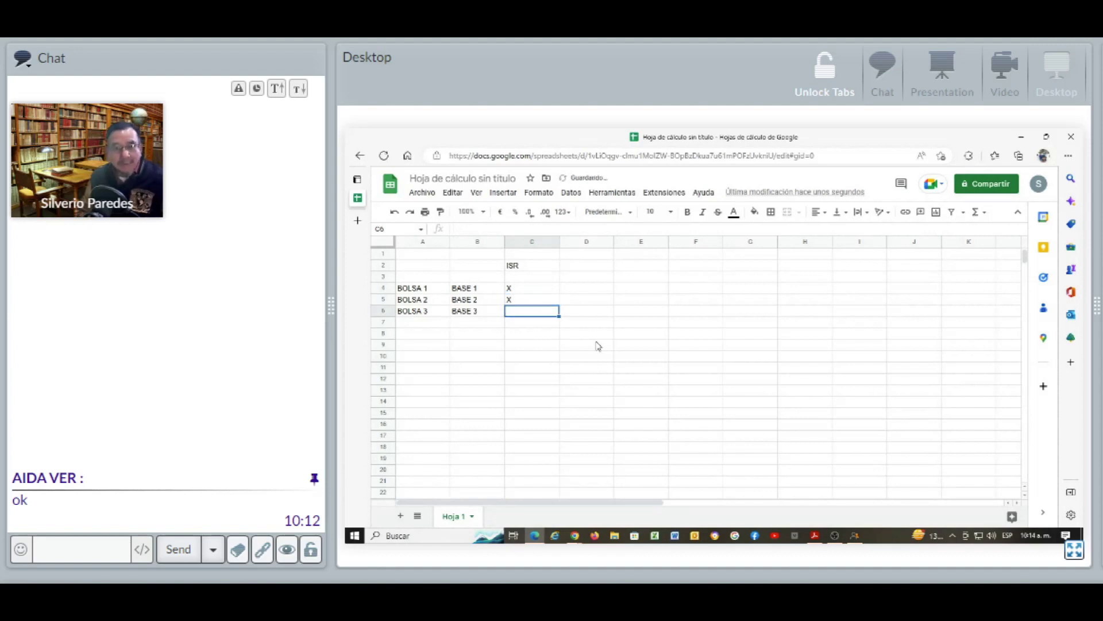
key(alt+Tab)
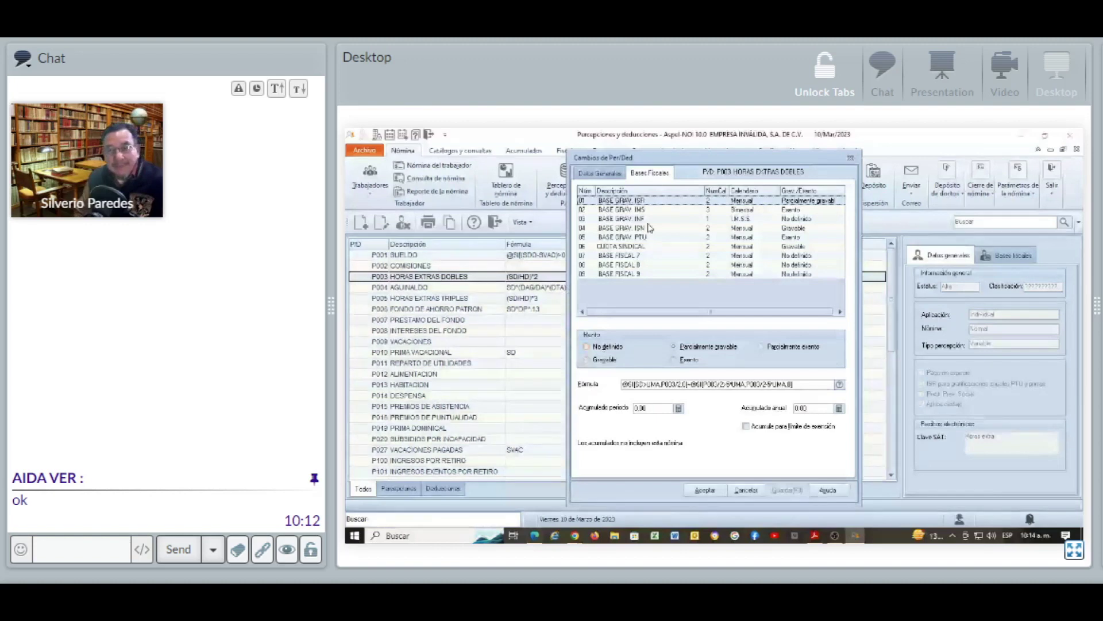
key(alt+Tab)
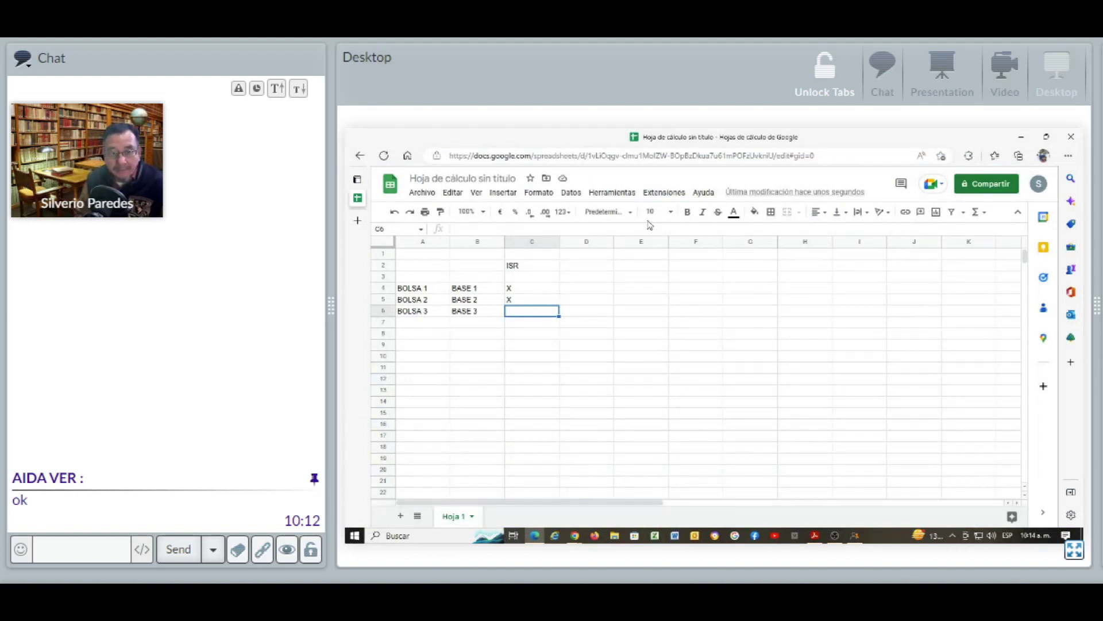
Head column C as SUELDO and clear ISR from cell C2
key(Up)
key(Up)
key(Up)
key(Up)
key(Up)
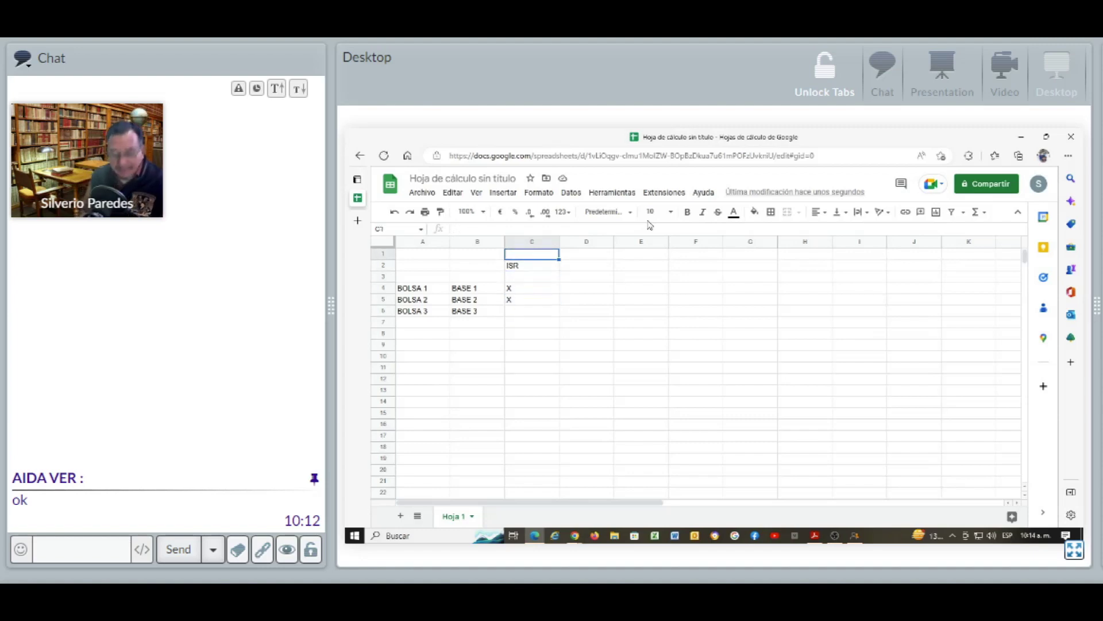
text(USELOD)
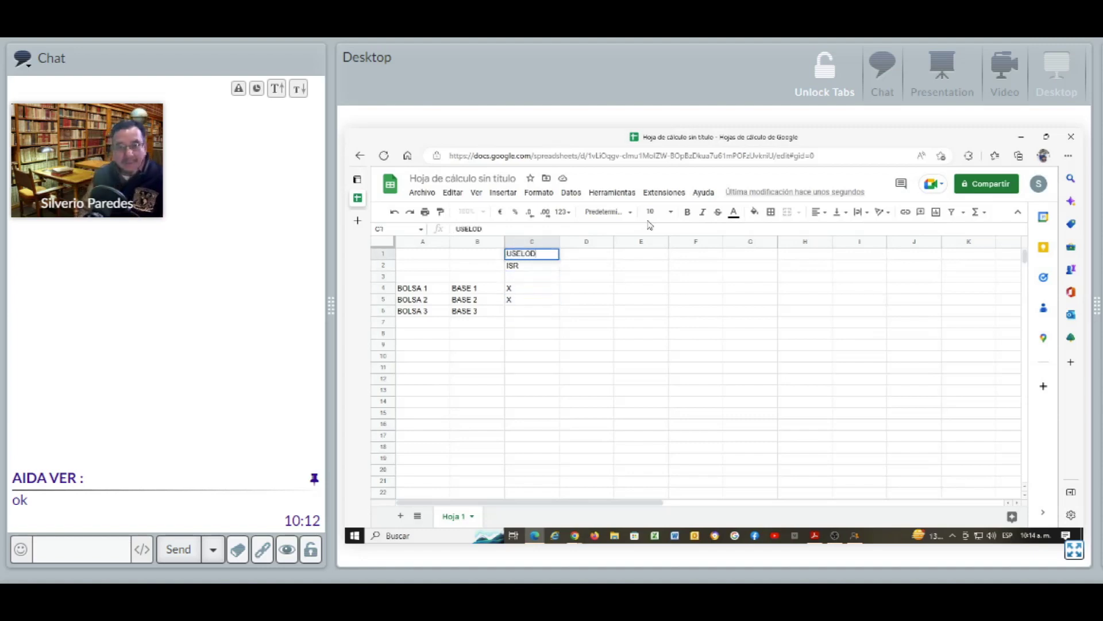
key(BackSpace)
key(BackSpace)
key(BackSpace)
key(BackSpace)
text(SUEL)
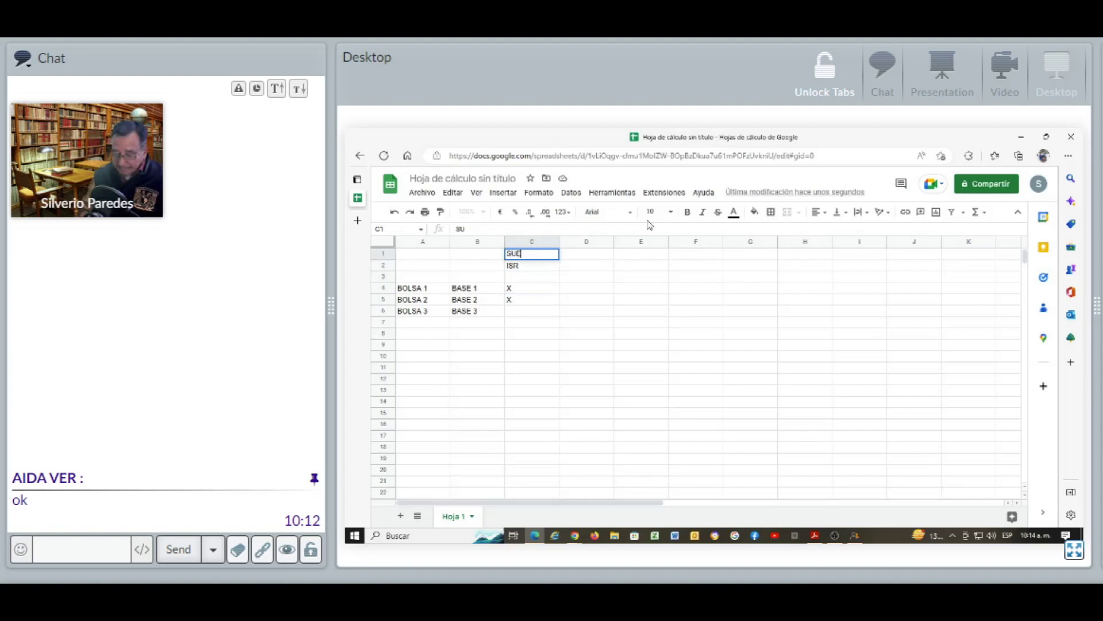
text(DO)
key(Return)
key(Down)
key(Down)
key(Left)
key(Down)
key(Up)
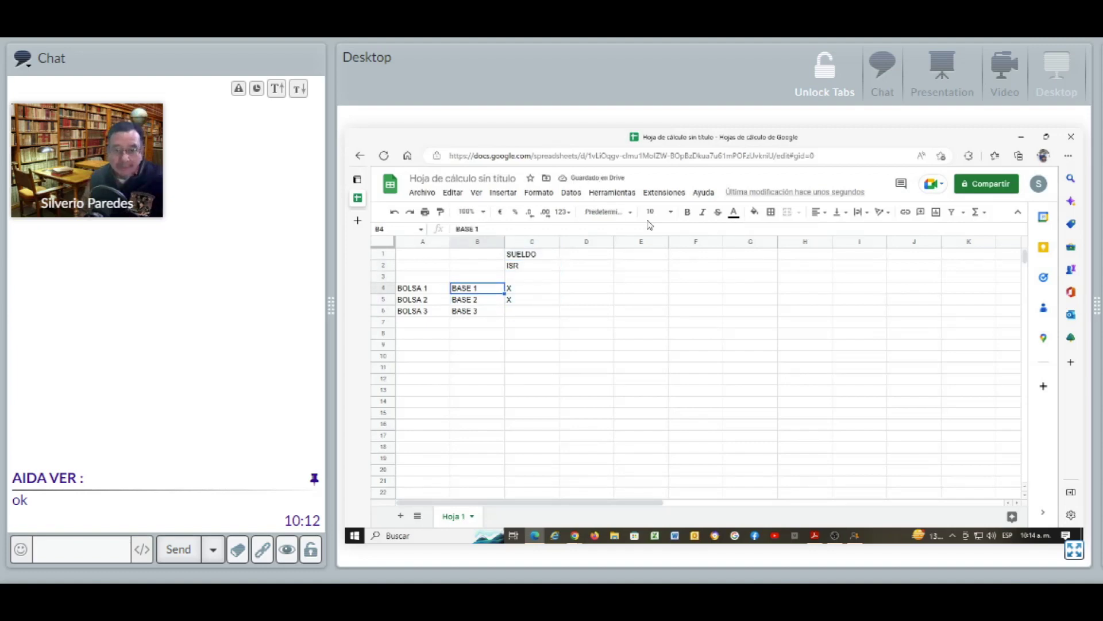
key(Up)
key(Up)
key(Up)
key(Right)
key(Down)
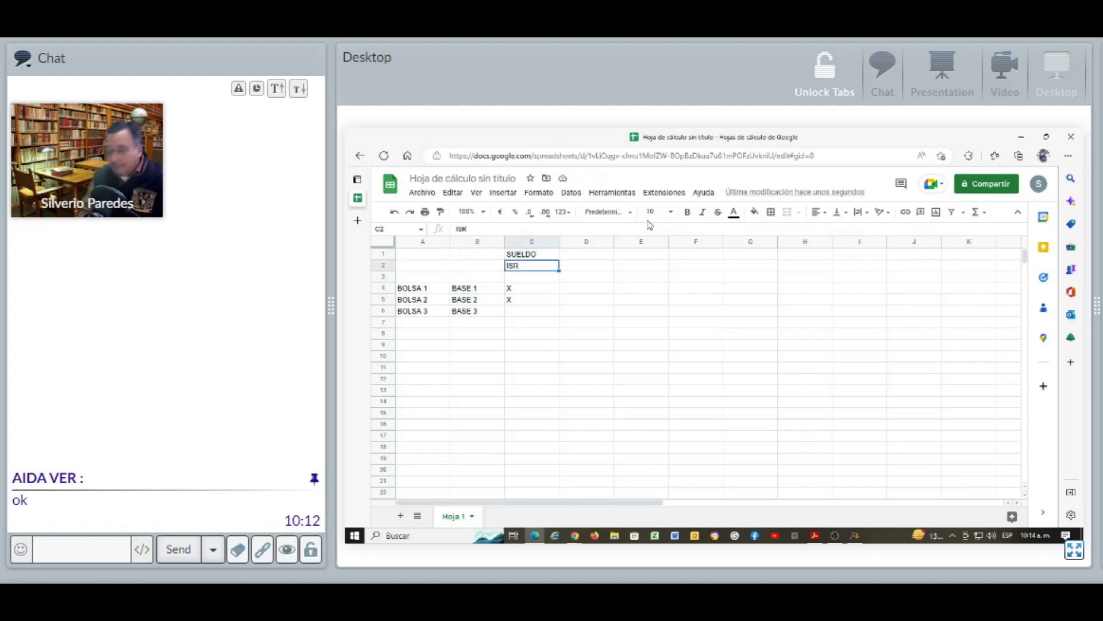
key(Delete)
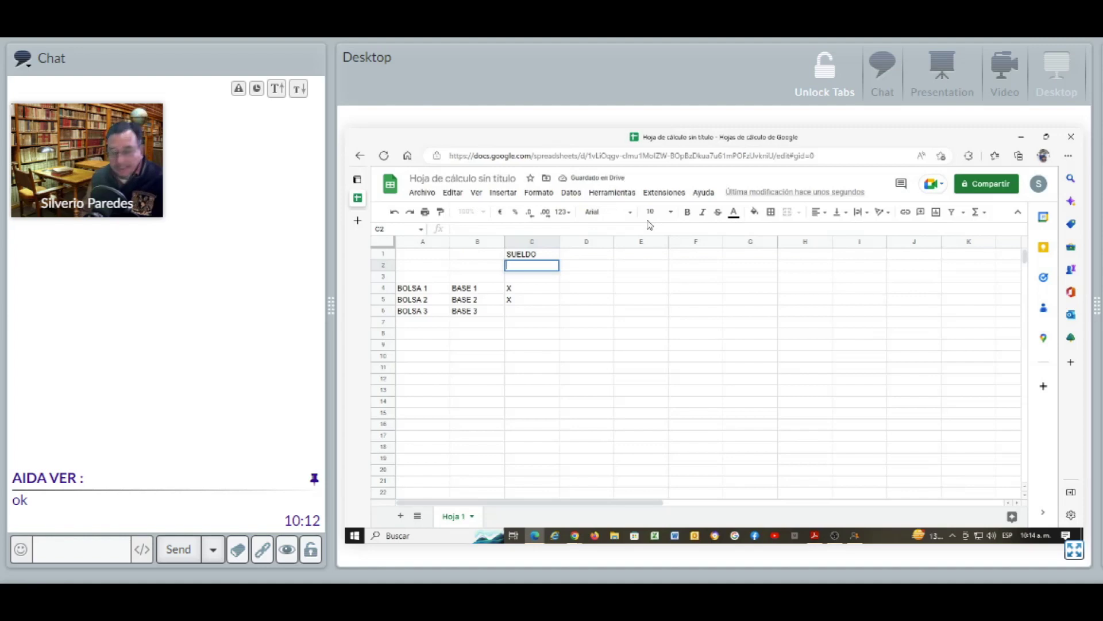
Head column D as HORAS EXTRAS in cell D1
key(Up)
key(Right)
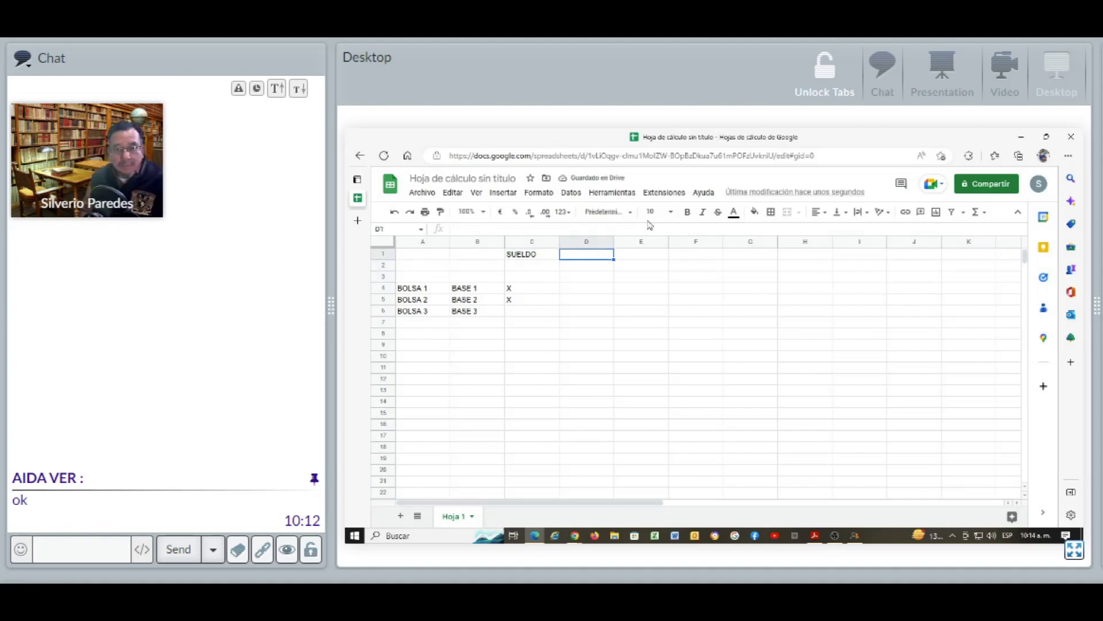
text(HOTA)
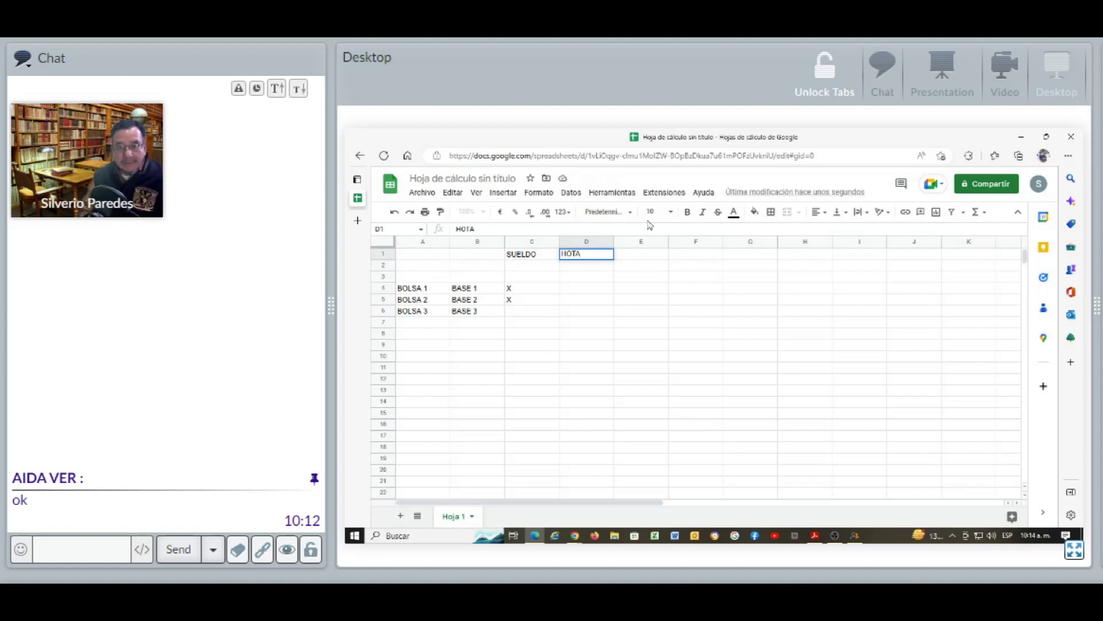
text(,)
key(BackSpace)
key(BackSpace)
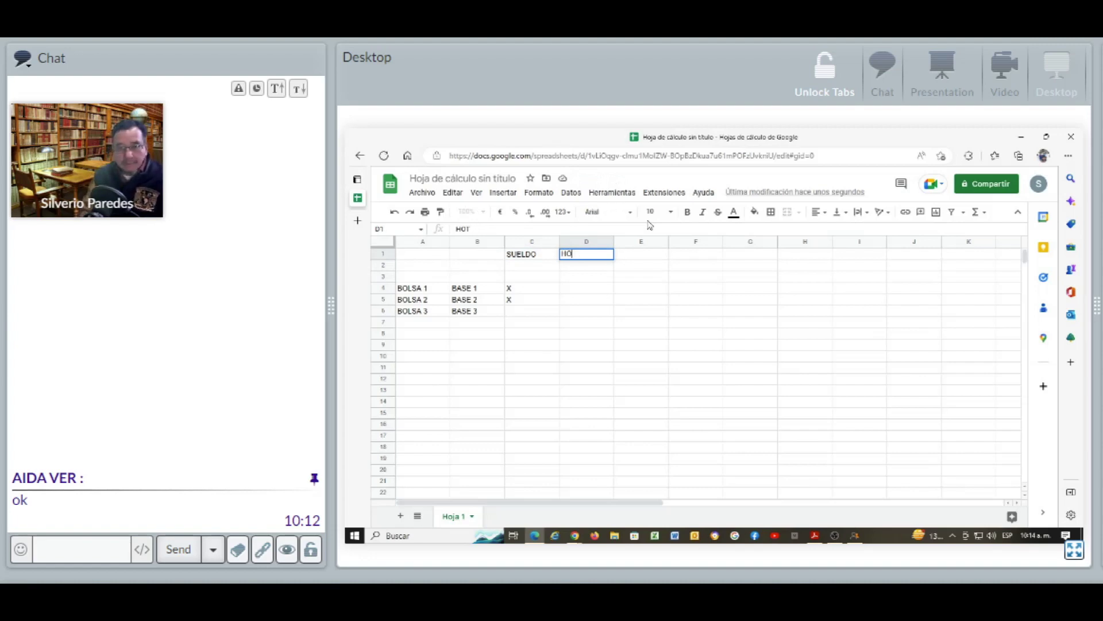
text(RAS EXTRAS)
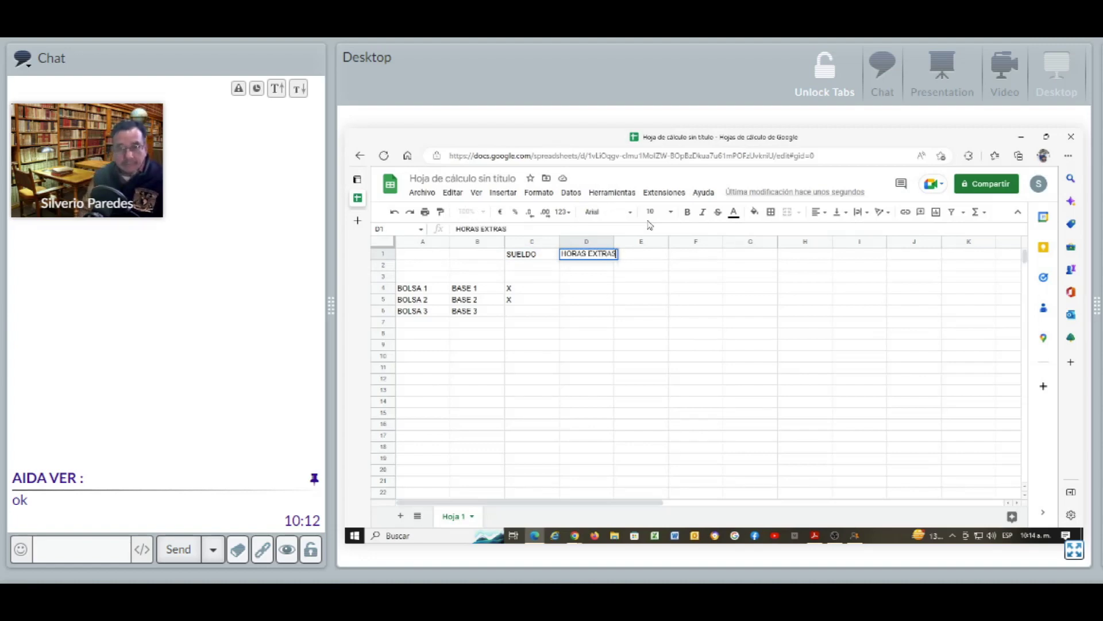
key(Return)
Enter 5 in cell D4 for BOLSA 1 under HORAS EXTRAS
key(Down)
key(Down)
key(Down)
key(Up)
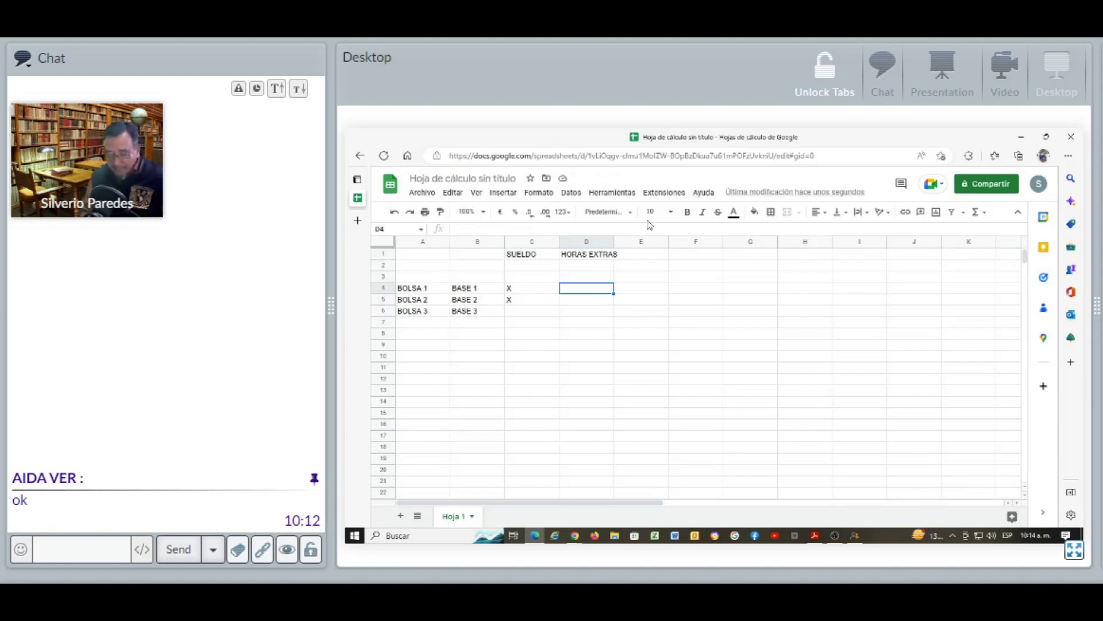
text(5)
key(Return)
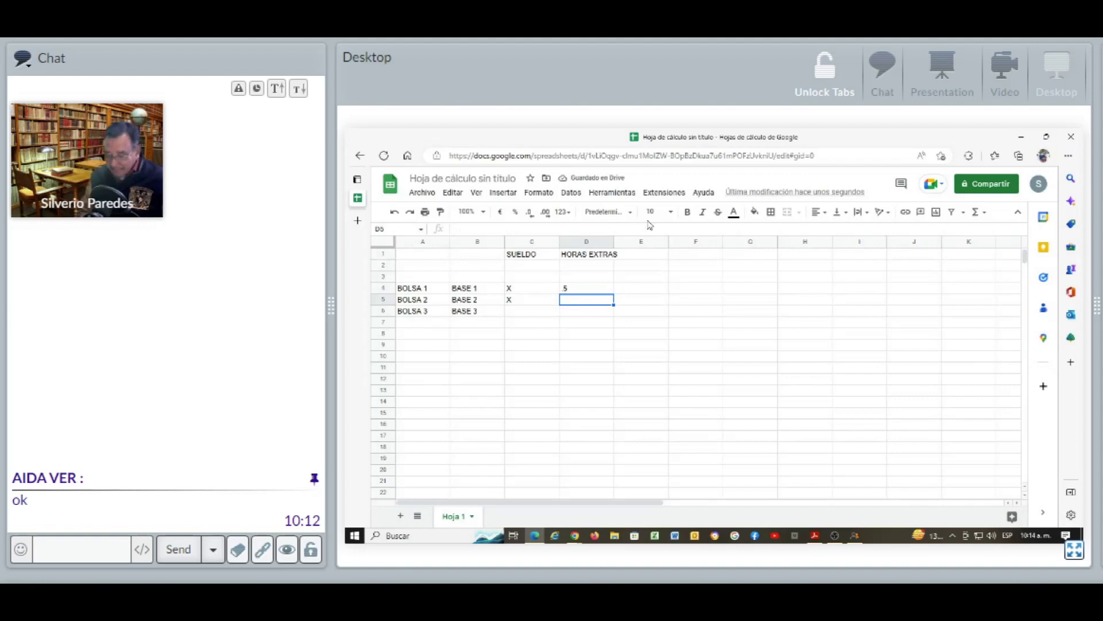
key(Down)
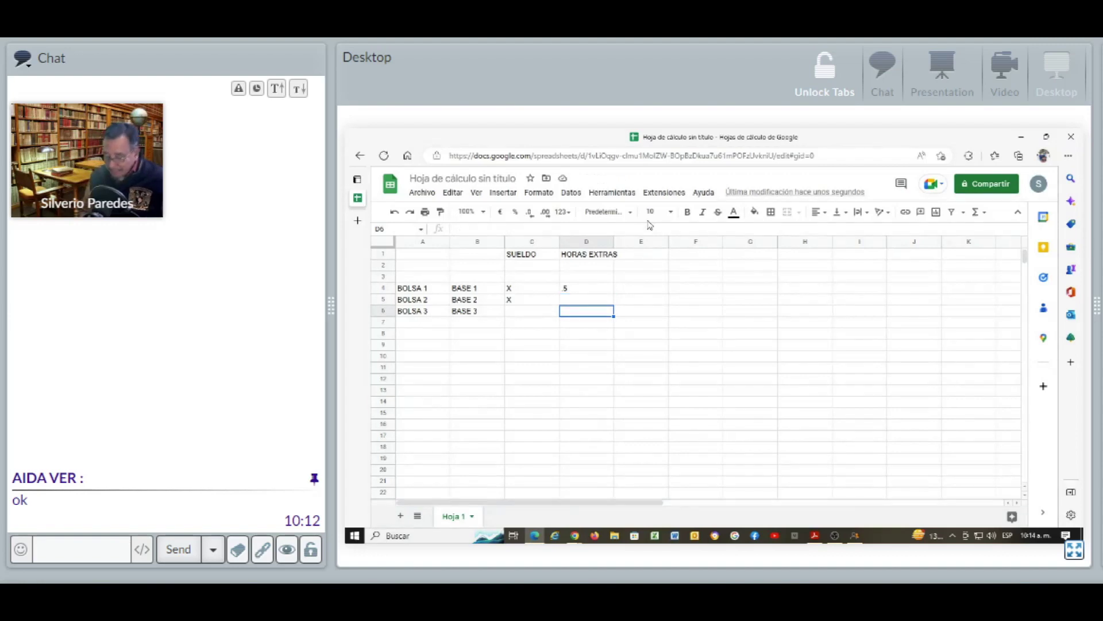
key(Up)
key(Up)
key(Up)
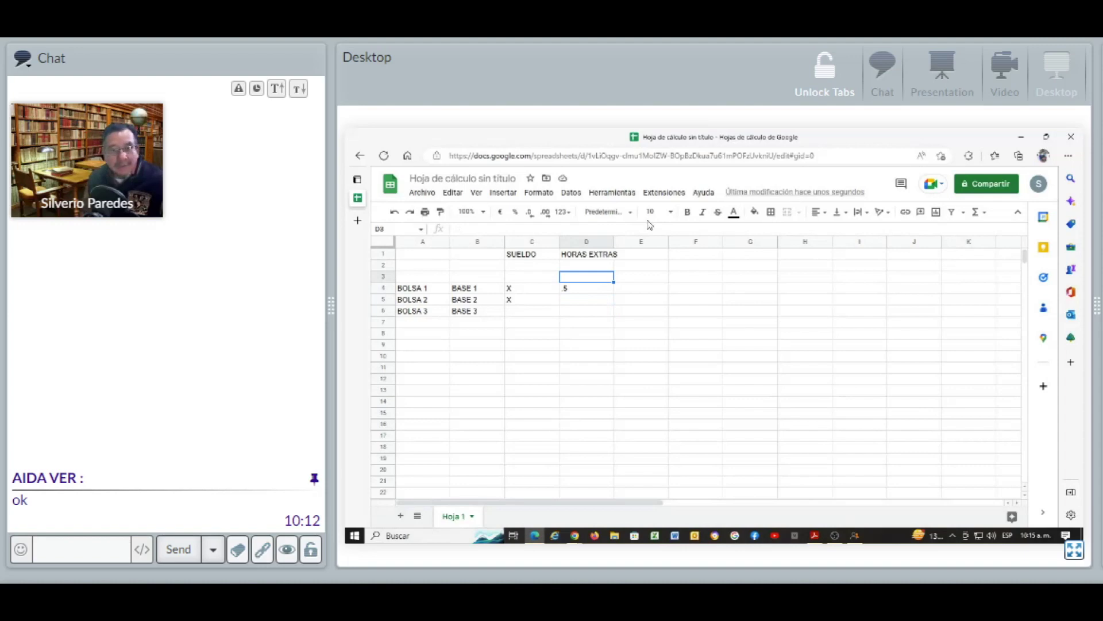
key(Left)
key(Down)
key(Left)
key(Left)
key(Down)
key(Down)
key(Up)
key(Up)
key(Right)
key(Right)
key(Right)
key(Right)
key(Right)
key(Right)
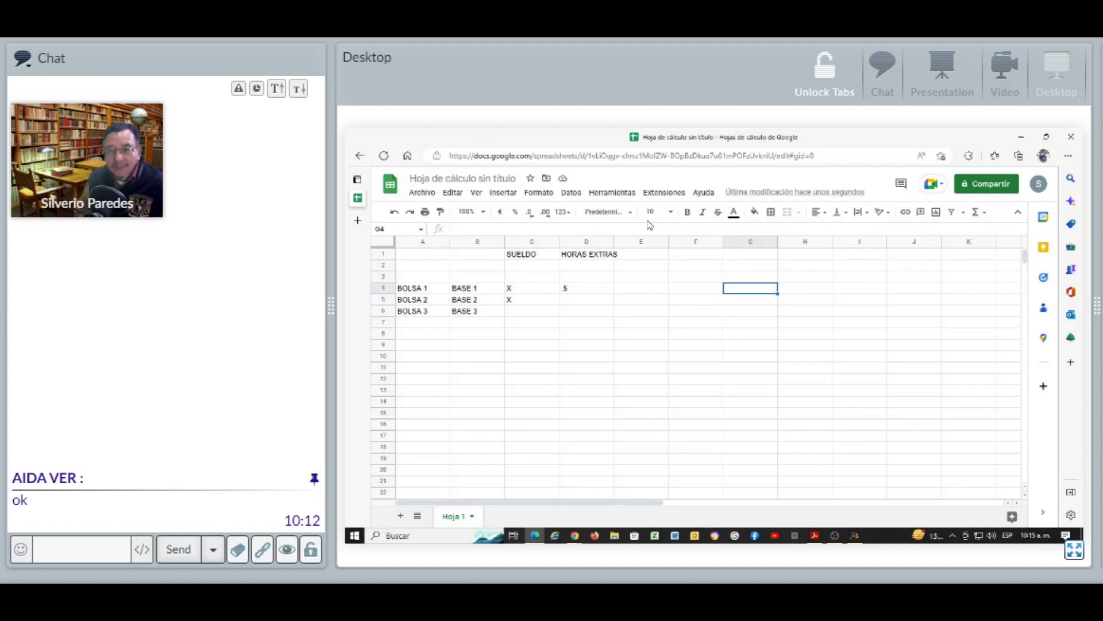
key(Up)
key(Up)
key(Up)
Replace the E1 heading AGUINALDO with COMISIONES
key(Left)
key(Left)
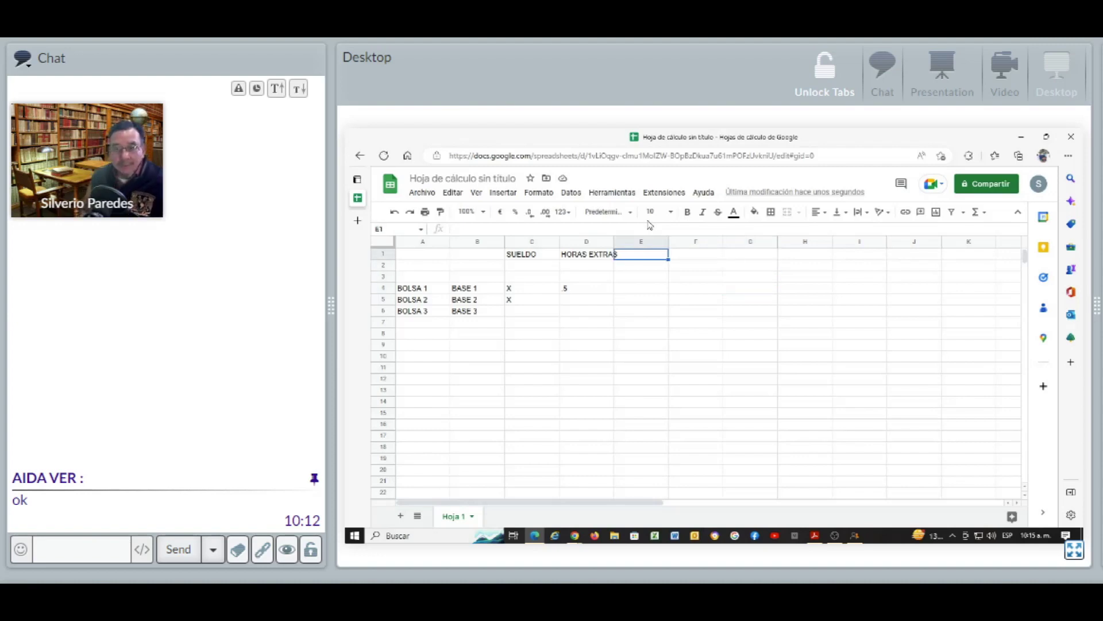
text(AGUINALDO)
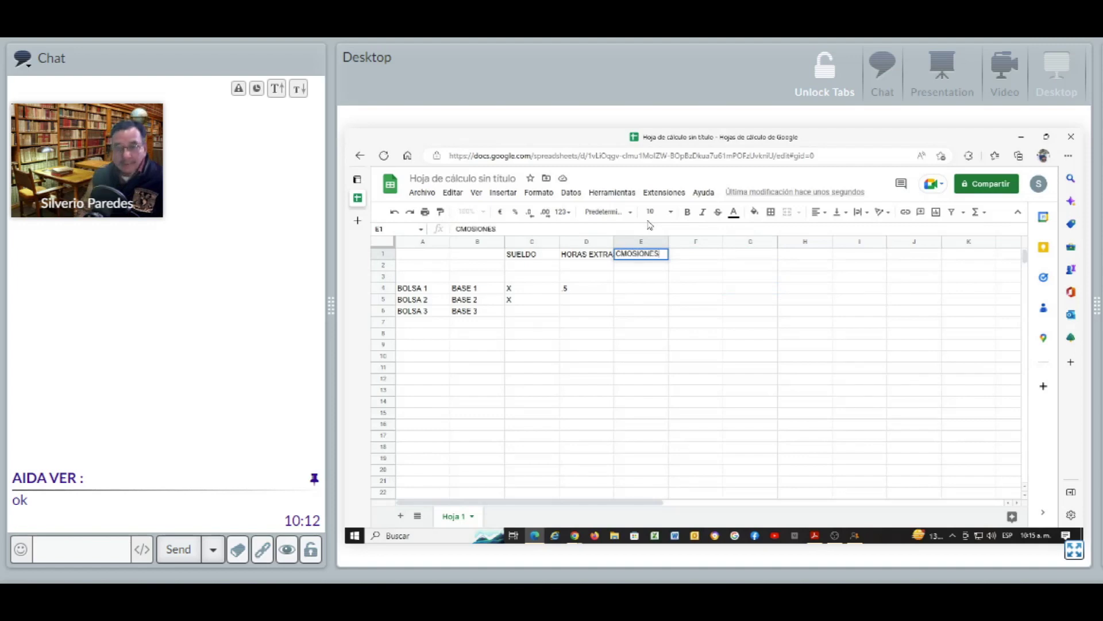
key(Page_Down)
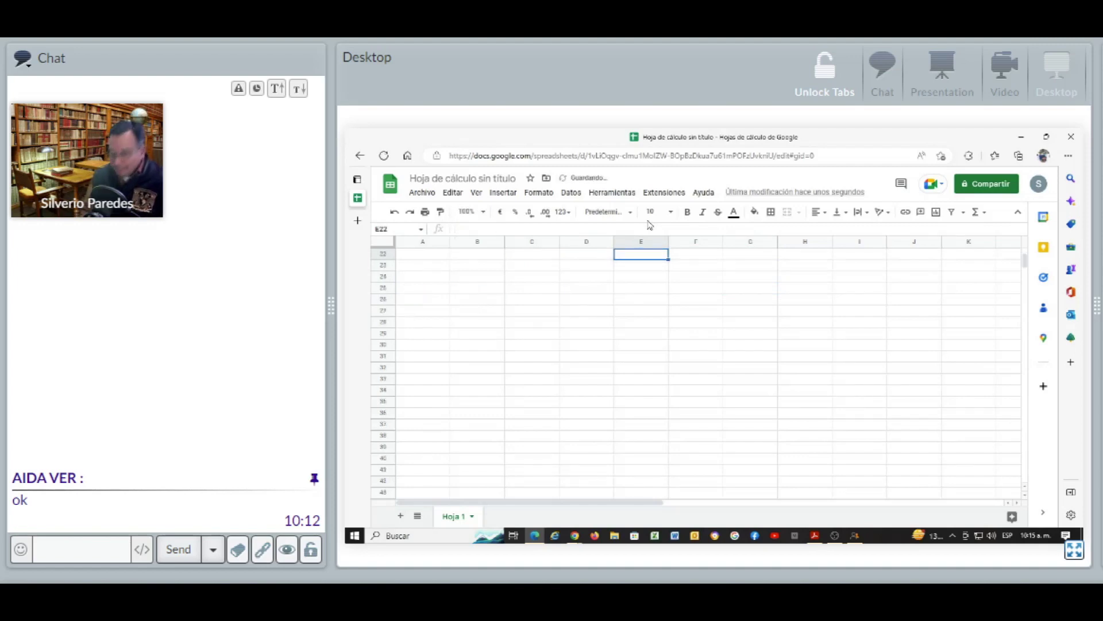
key(Page_Up)
text(COMISIONES)
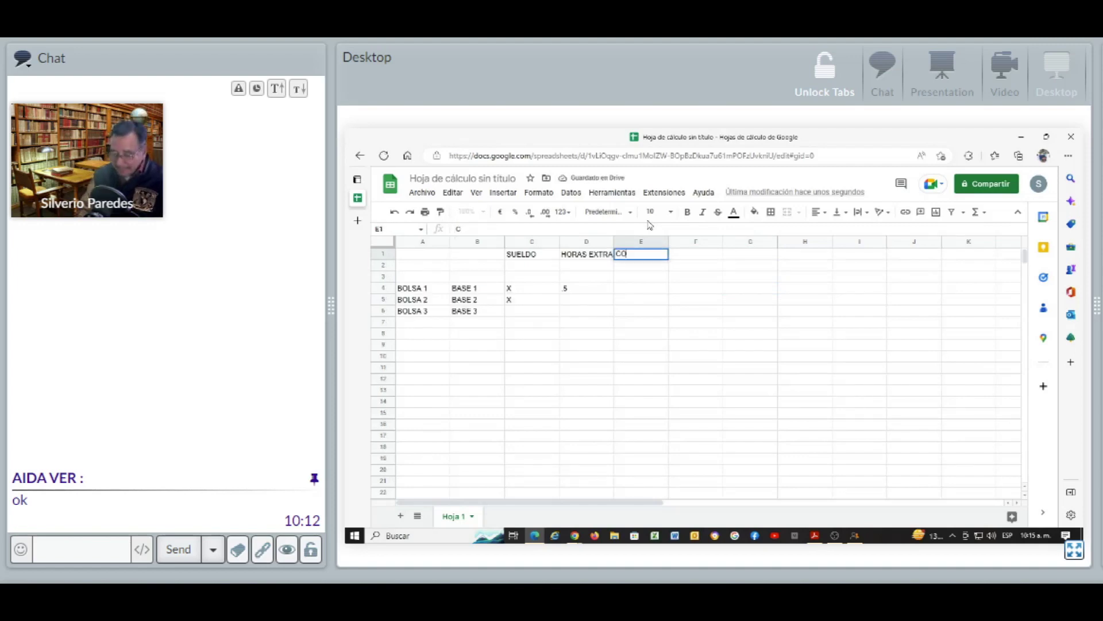
key(Return)
Mark X for BOLSA 1 and BOLSA 2 under COMISIONES in E4 and E5
key(Down)
key(Down)
text(X)
key(Return)
text(X)
key(Return)
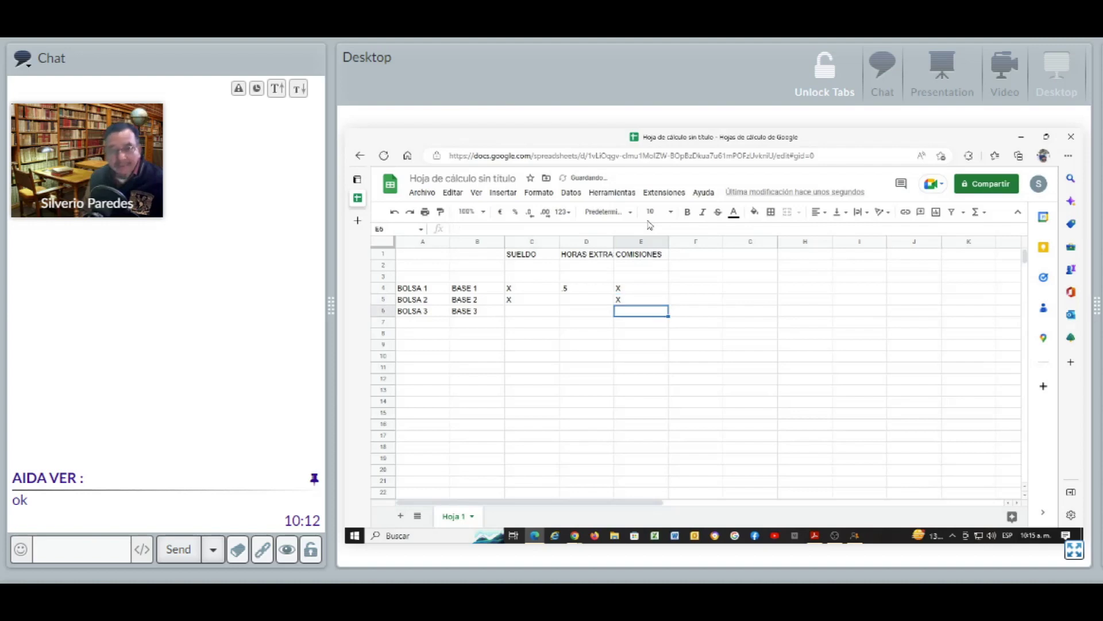
key(Up)
key(Up)
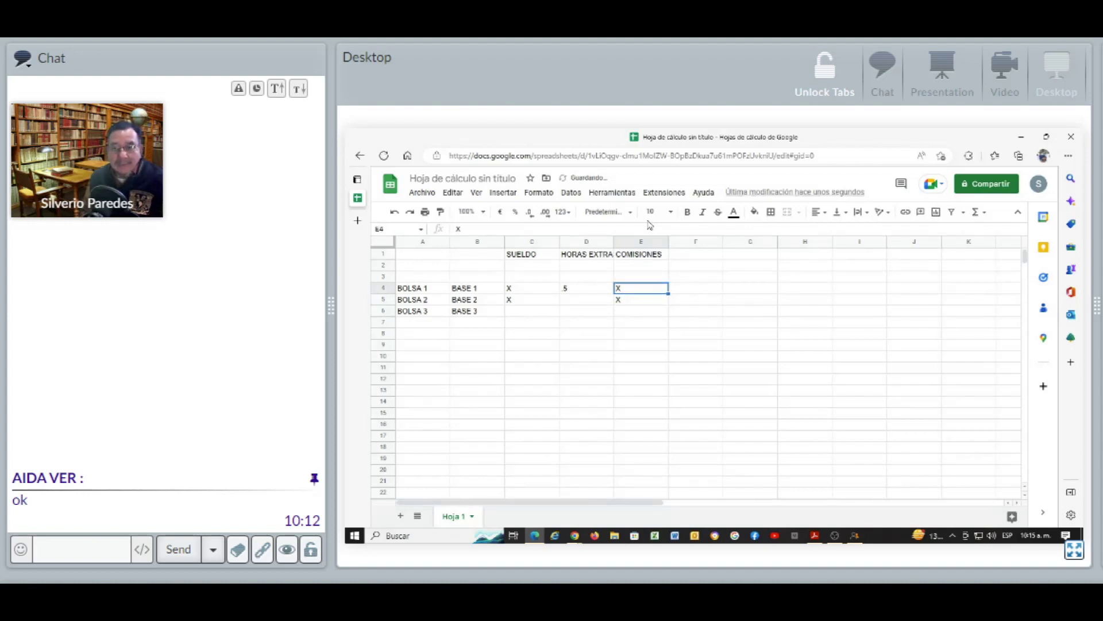
Add a DESPENSA heading in cell F1, then return to Aspel-NOI
key(Right)
key(Up)
key(Up)
key(Up)
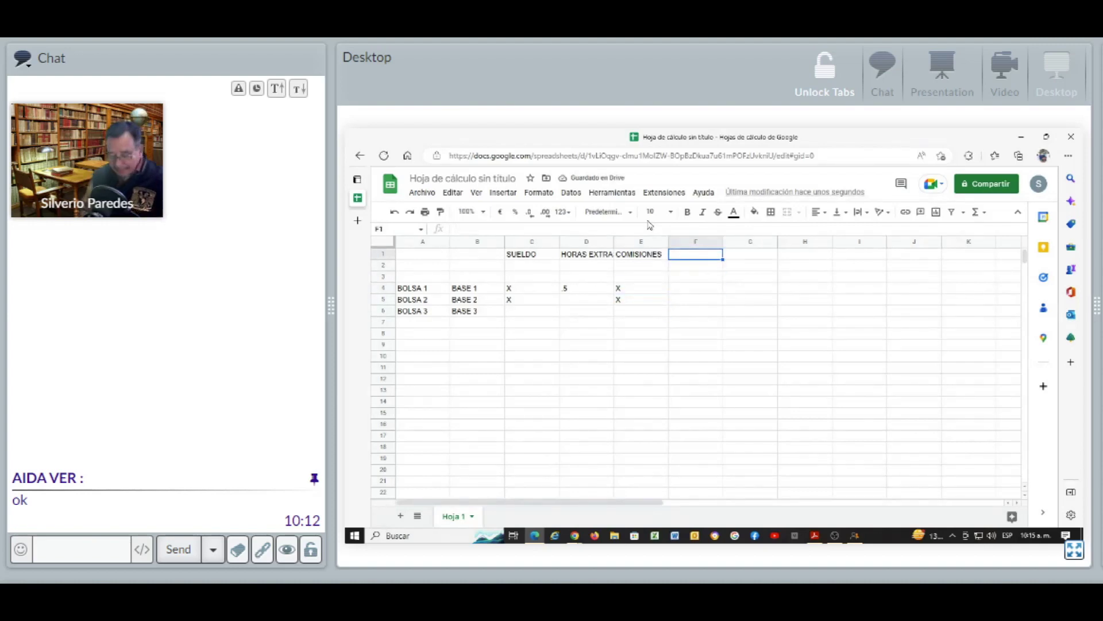
text(DESPENSA)
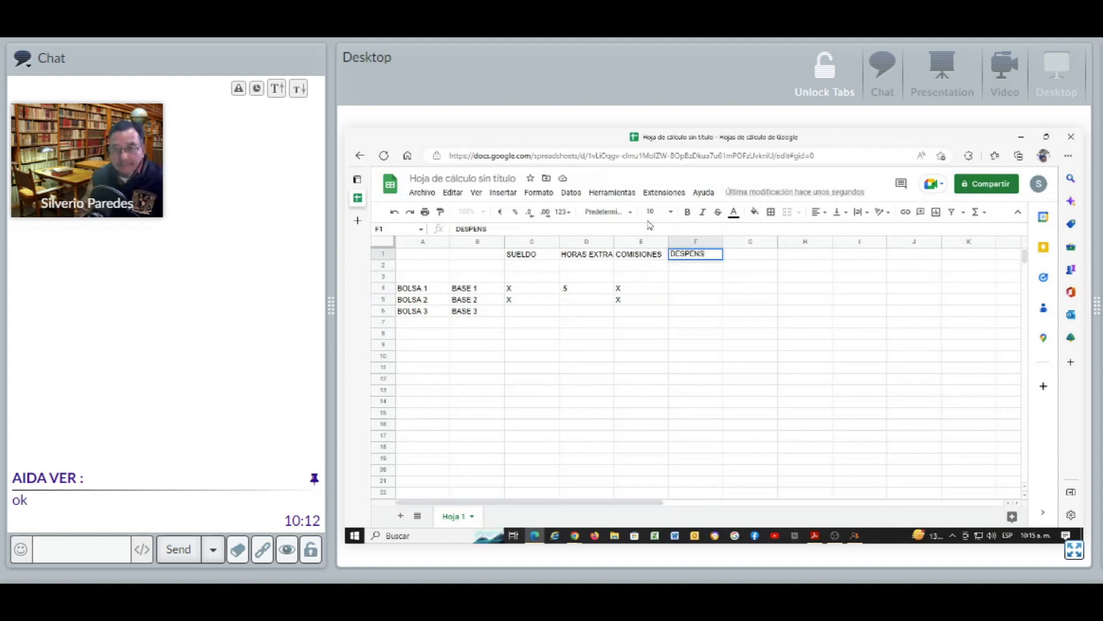
key(Return)
key(Down)
key(Down)
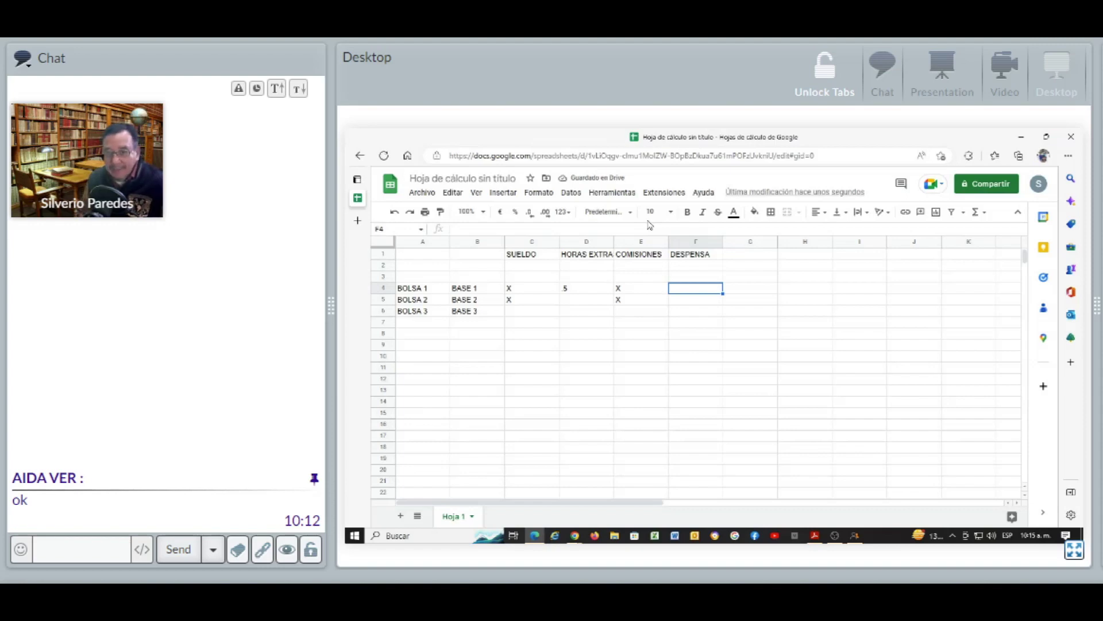
key(Down)
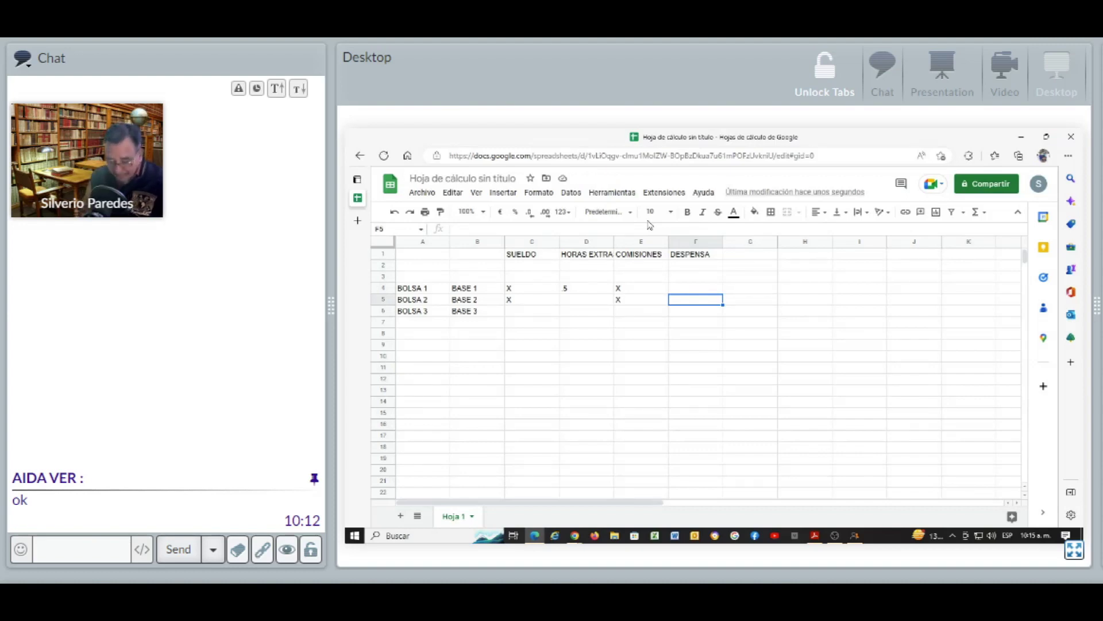
key(alt+Tab)
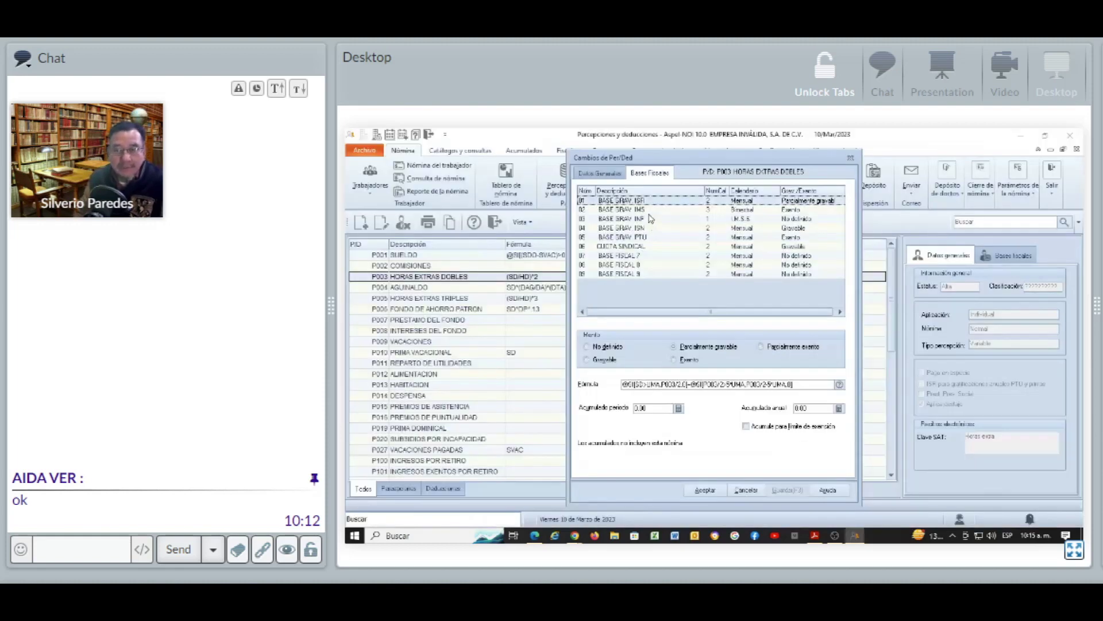
Close HORAS EXTRAS DOBLES and open the fiscal bases of P014 DESPENSA
click(857, 161)
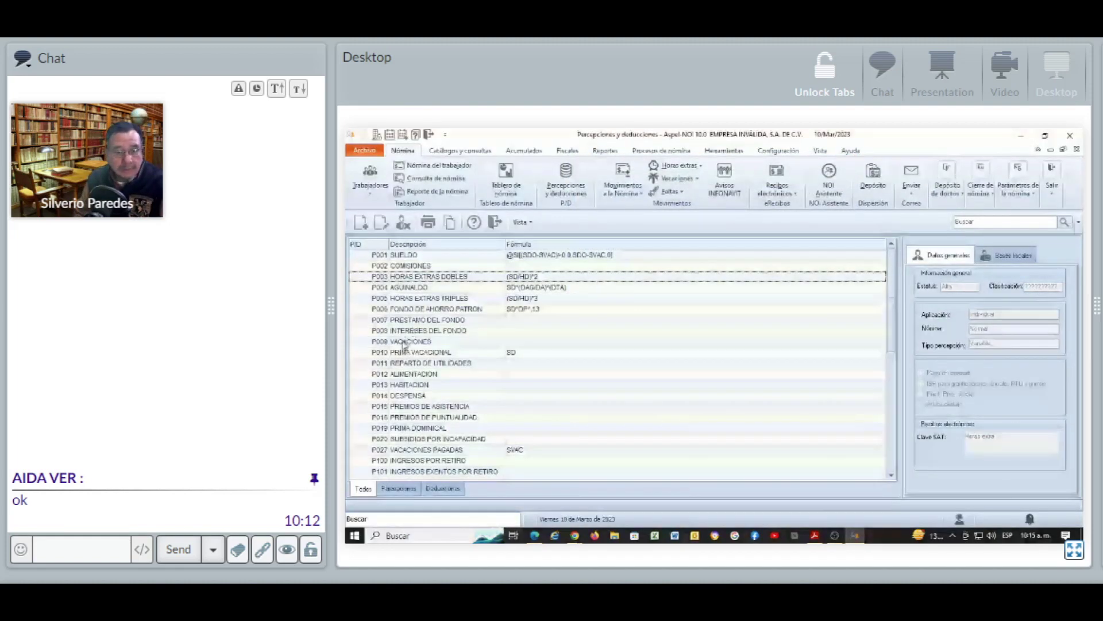
click(411, 397)
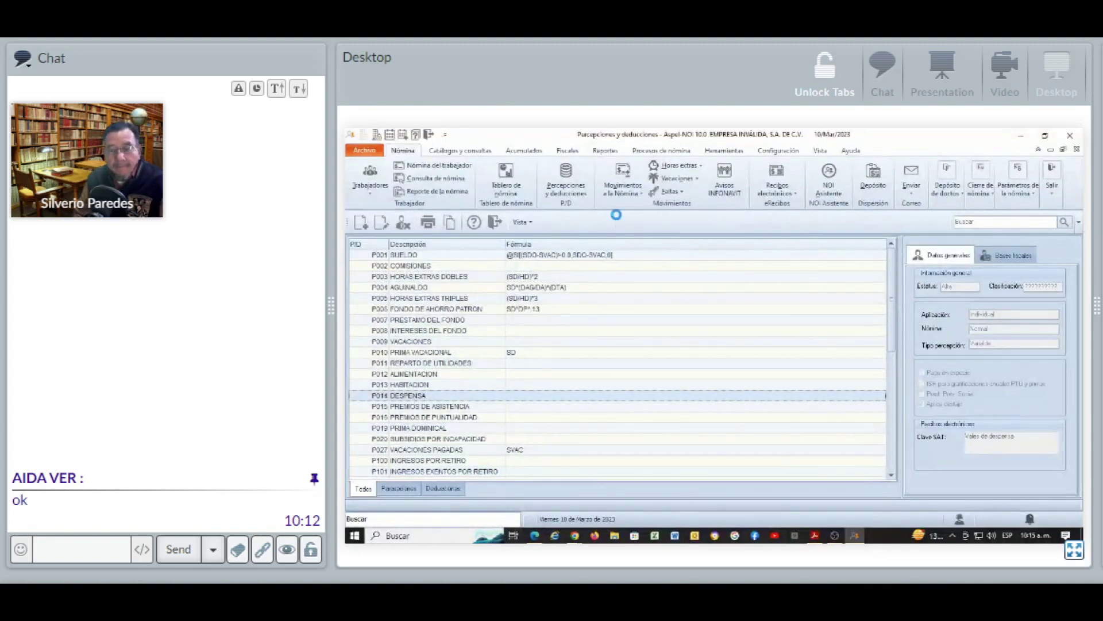
key(Return)
click(662, 176)
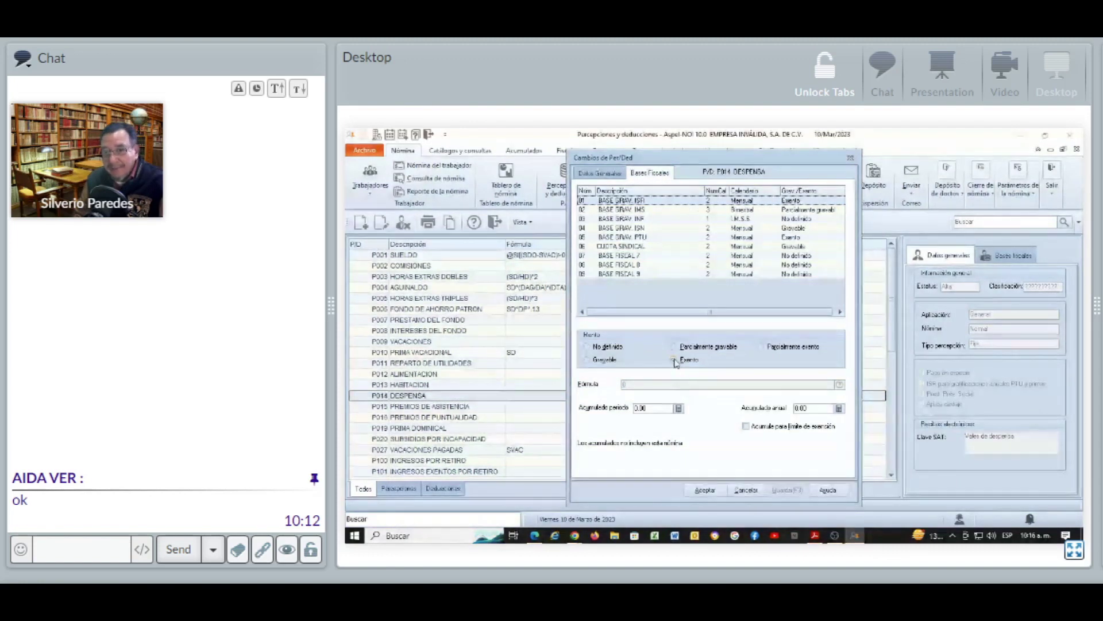
Try marking the BASE GRAV. IMSS base as exempt, then cancel without saving
click(658, 210)
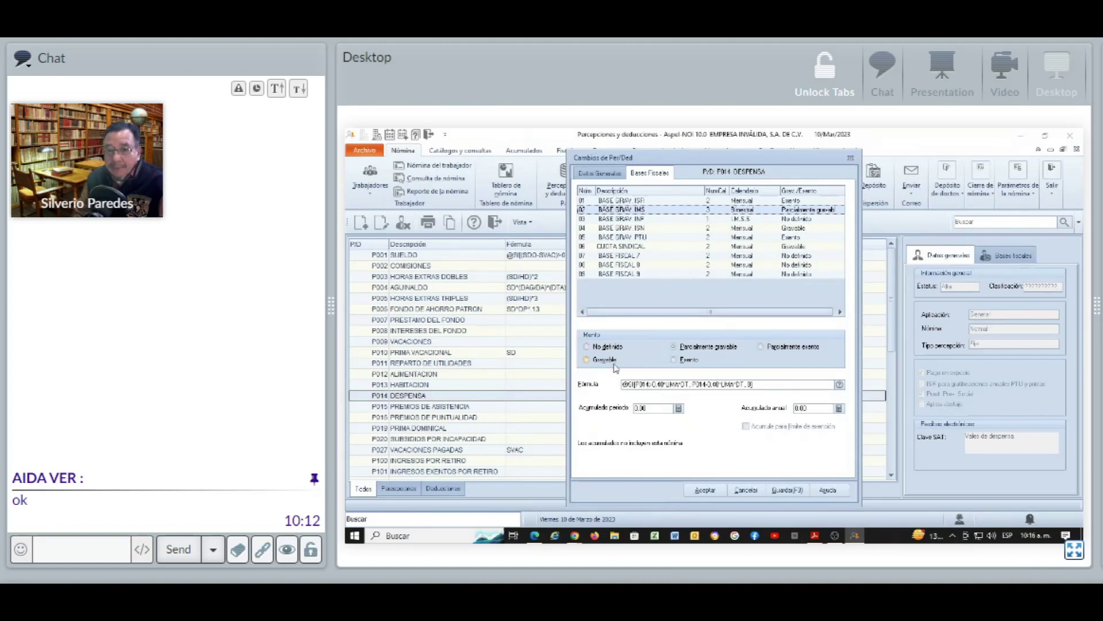
click(682, 363)
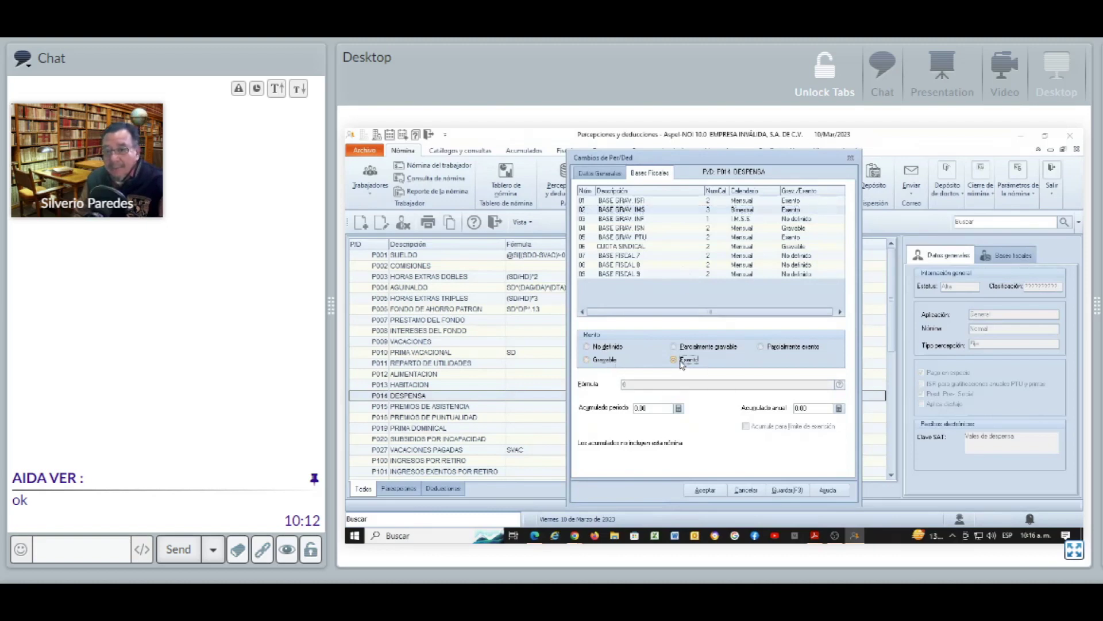
click(744, 490)
click(606, 398)
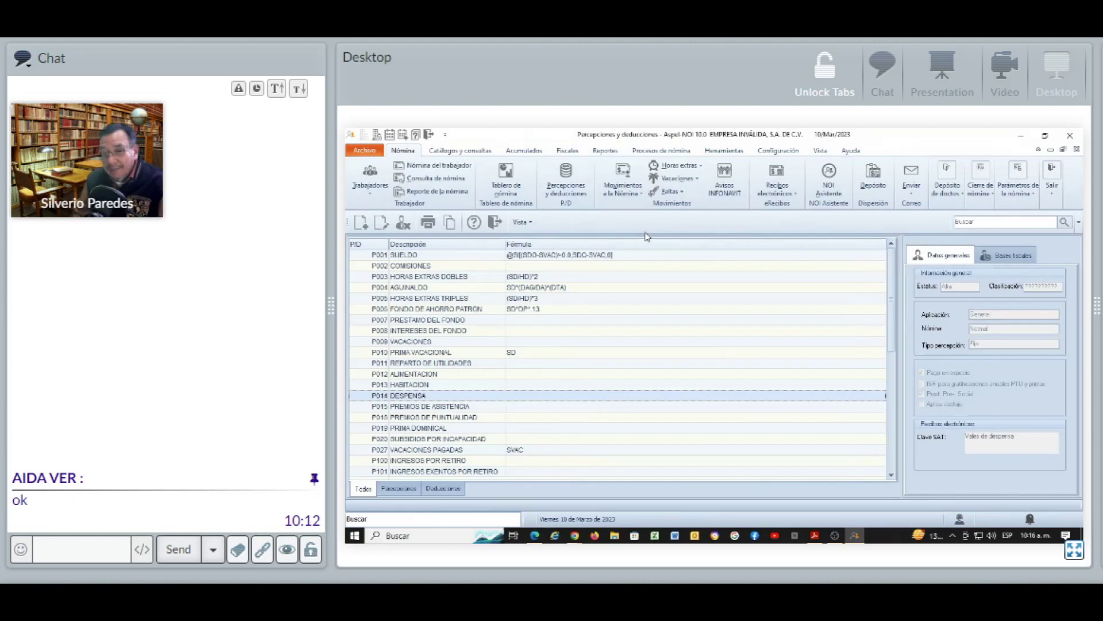
Reopen P014 DESPENSA, check its fiscal bases, and return to general data (SAT key 029)
key(Return)
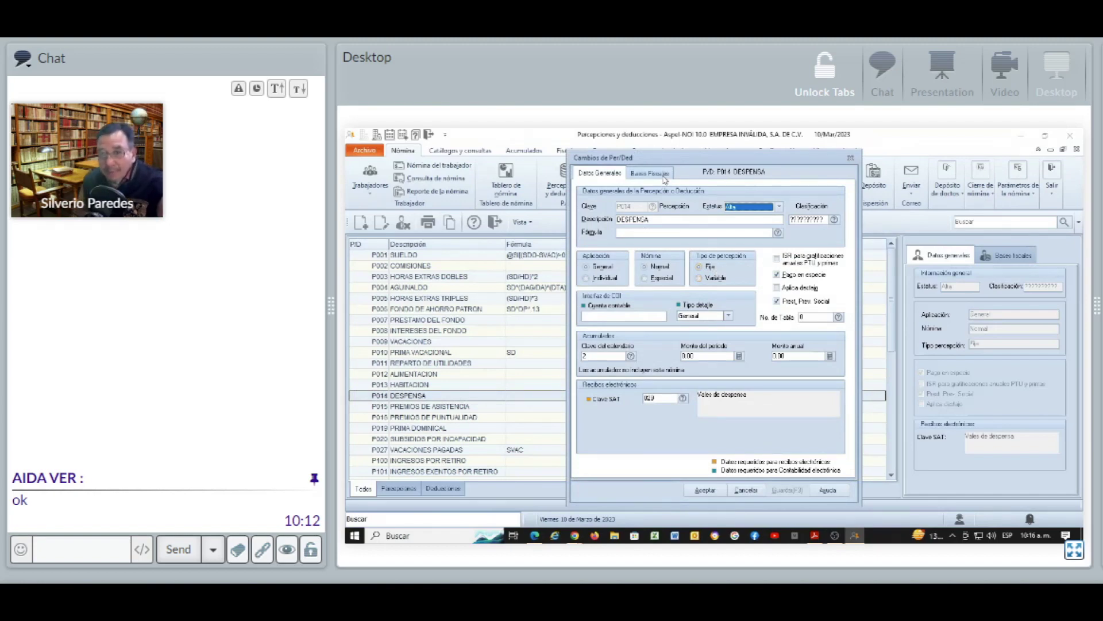
click(664, 174)
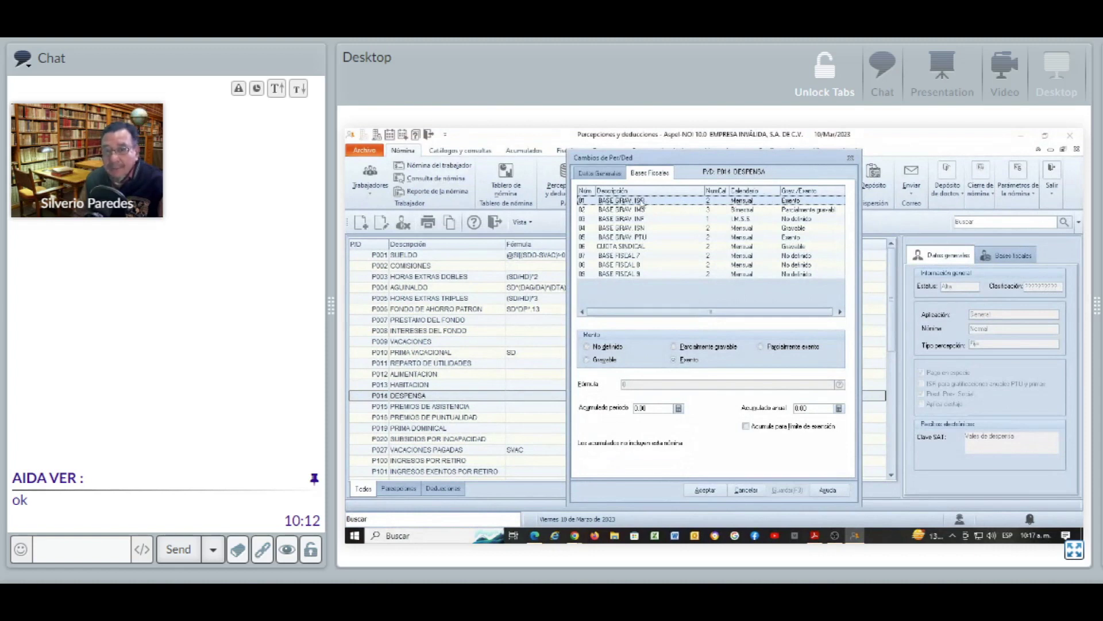
click(587, 173)
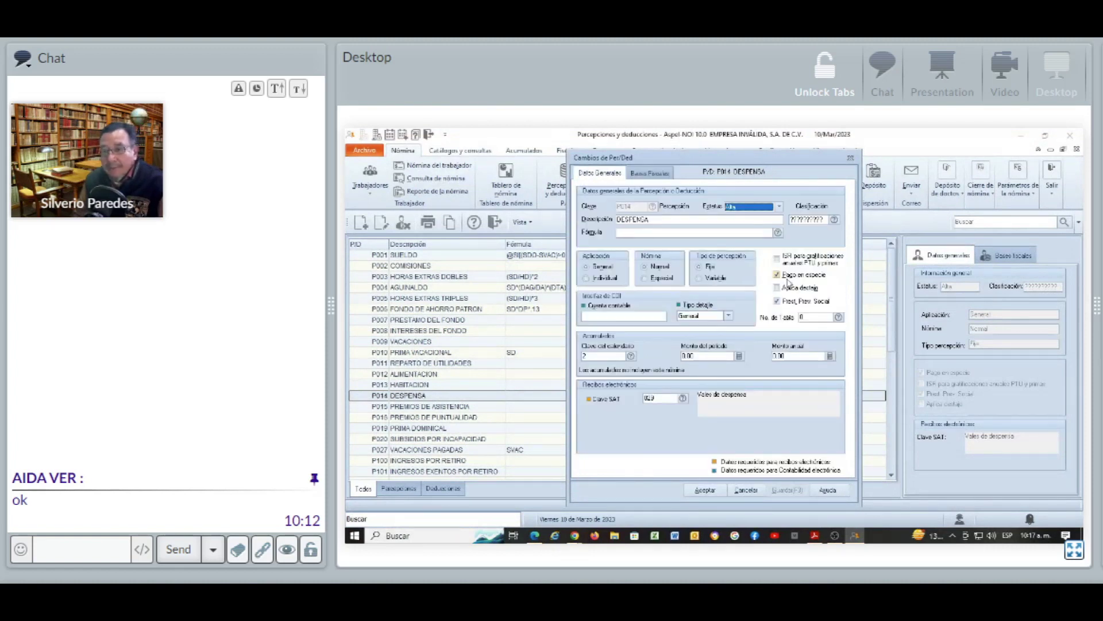